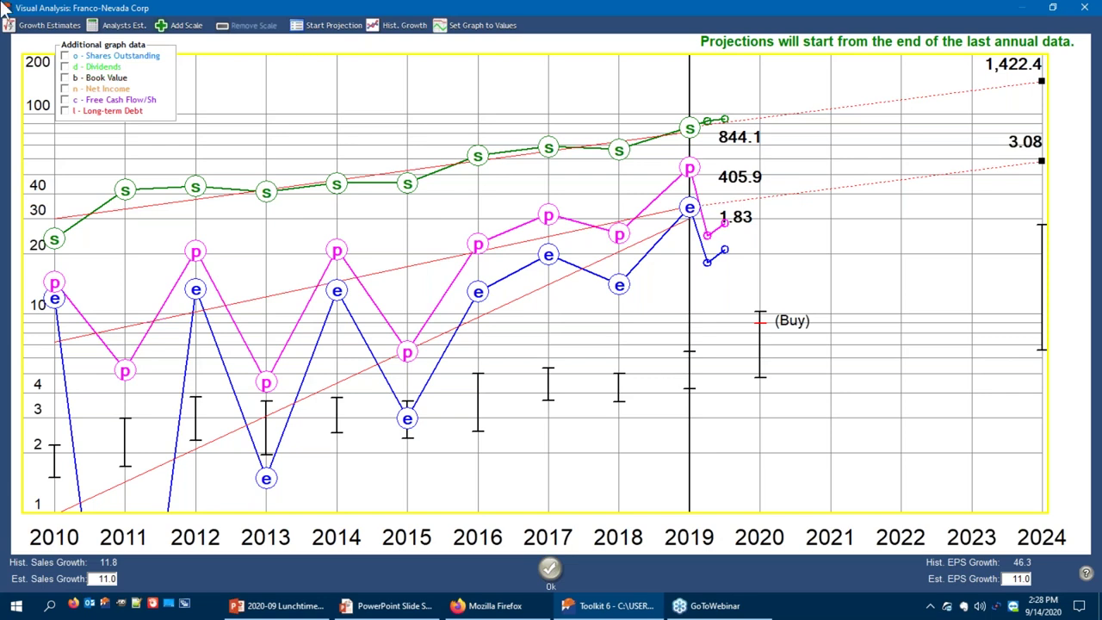
# - Close Franco-Nevada's growth graph and check the notes attached to its stock study
pyautogui.click(550, 572)
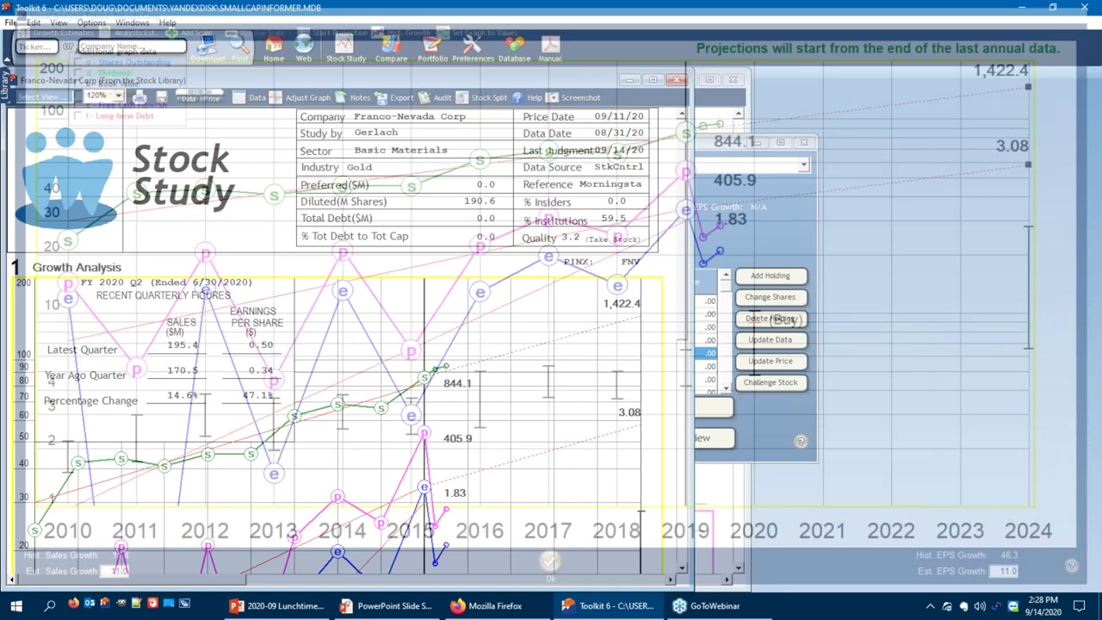
pyautogui.click(349, 95)
pyautogui.click(685, 209)
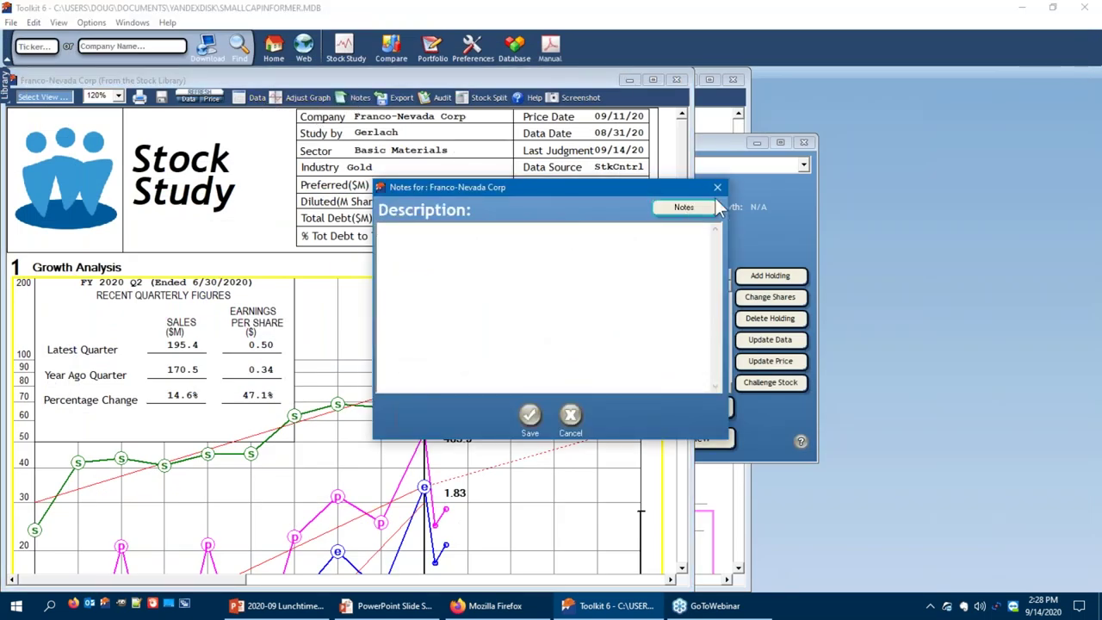
pyautogui.click(717, 187)
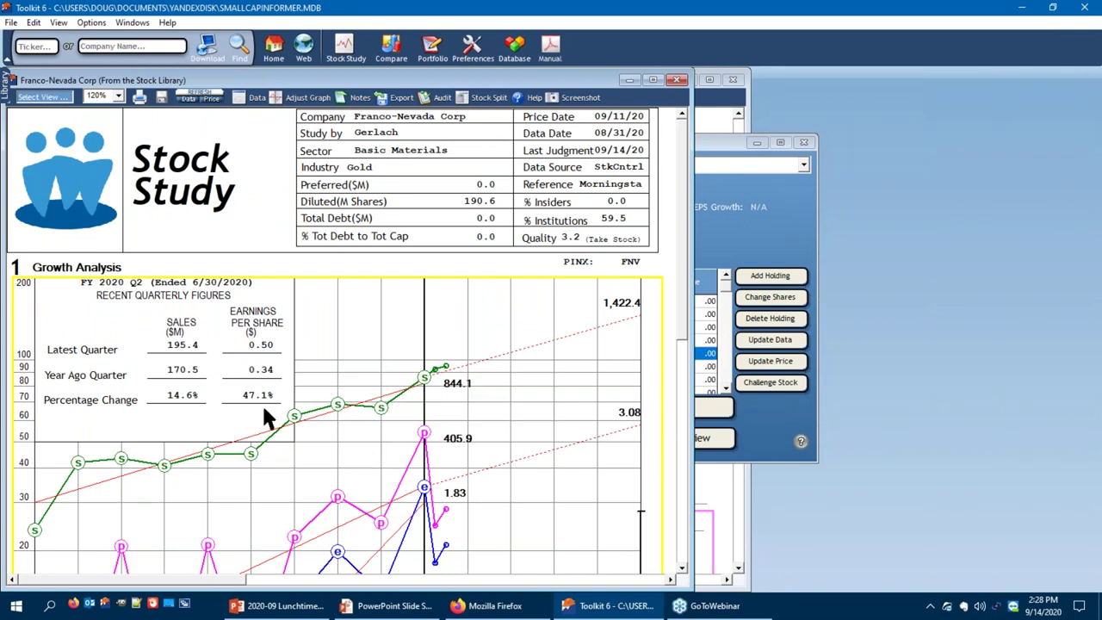
# - Switch Franco-Nevada to the Stock Study Back view and examine its pre-tax profit margin graph
pyautogui.scroll(-5, 262, 400)
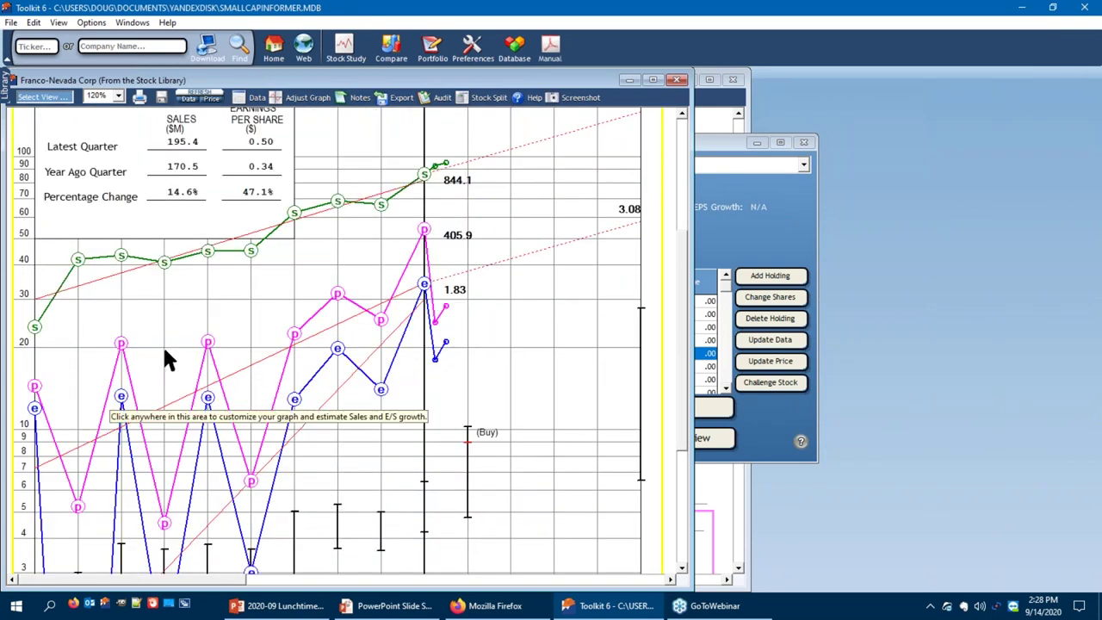
pyautogui.click(33, 98)
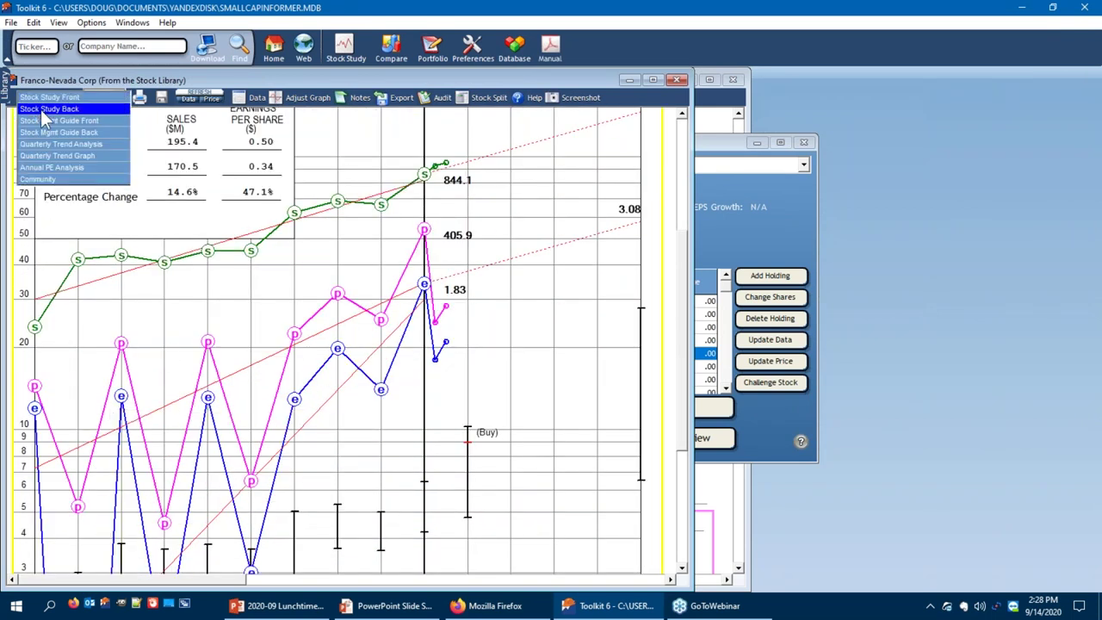
pyautogui.click(42, 110)
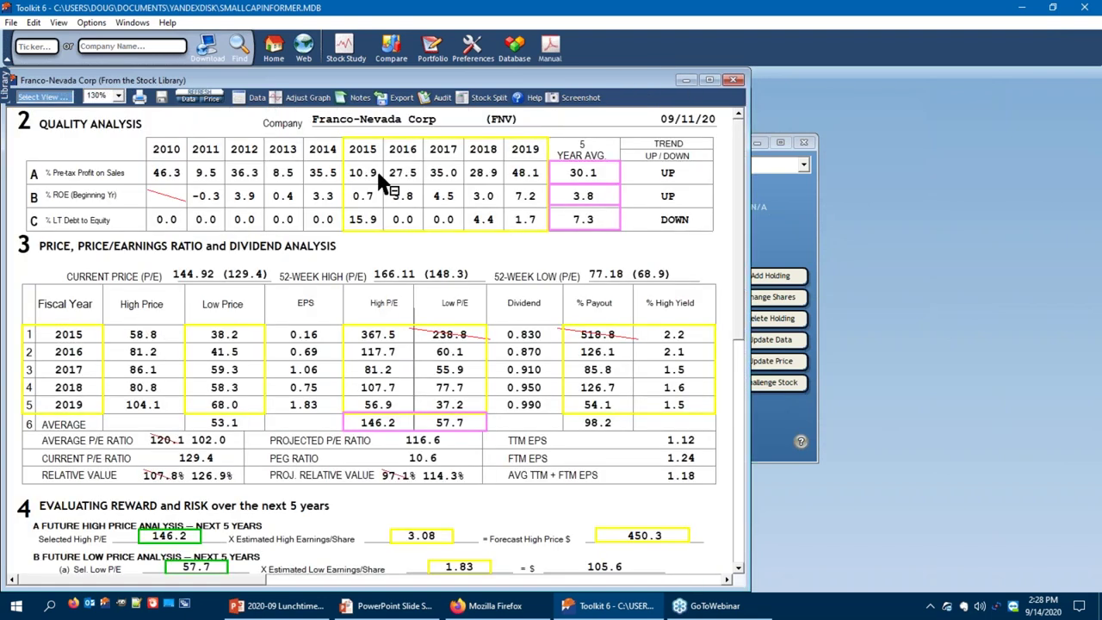
pyautogui.click(612, 173)
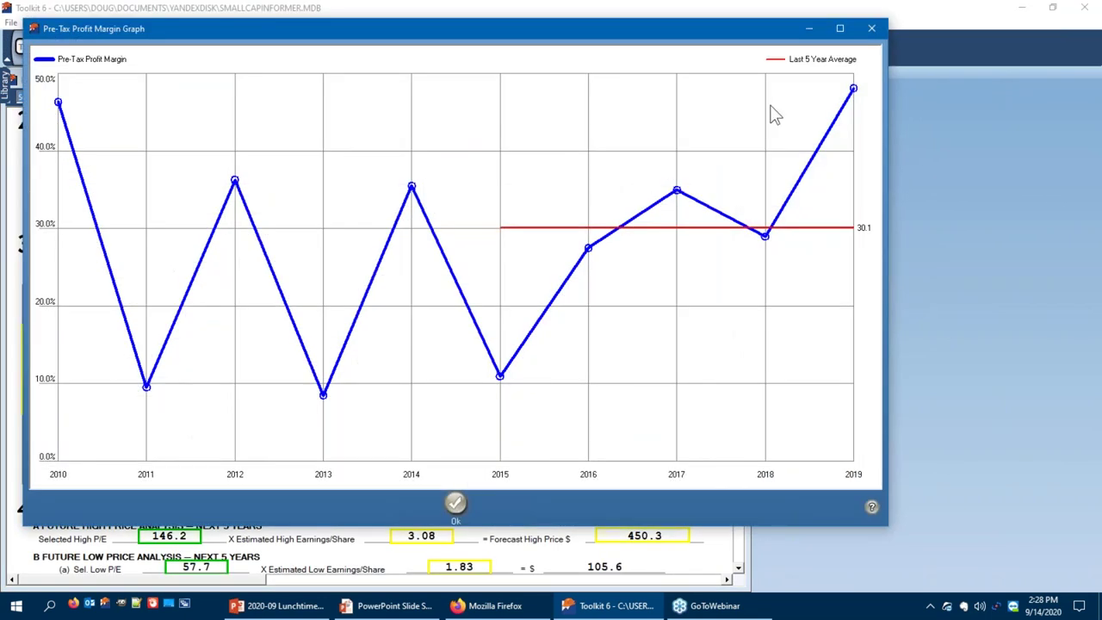
pyautogui.click(872, 28)
# - Exclude the 2015 high P/E from Franco-Nevada's average high P/E calculation and review the price range and total return sections
pyautogui.scroll(-3, 581, 301)
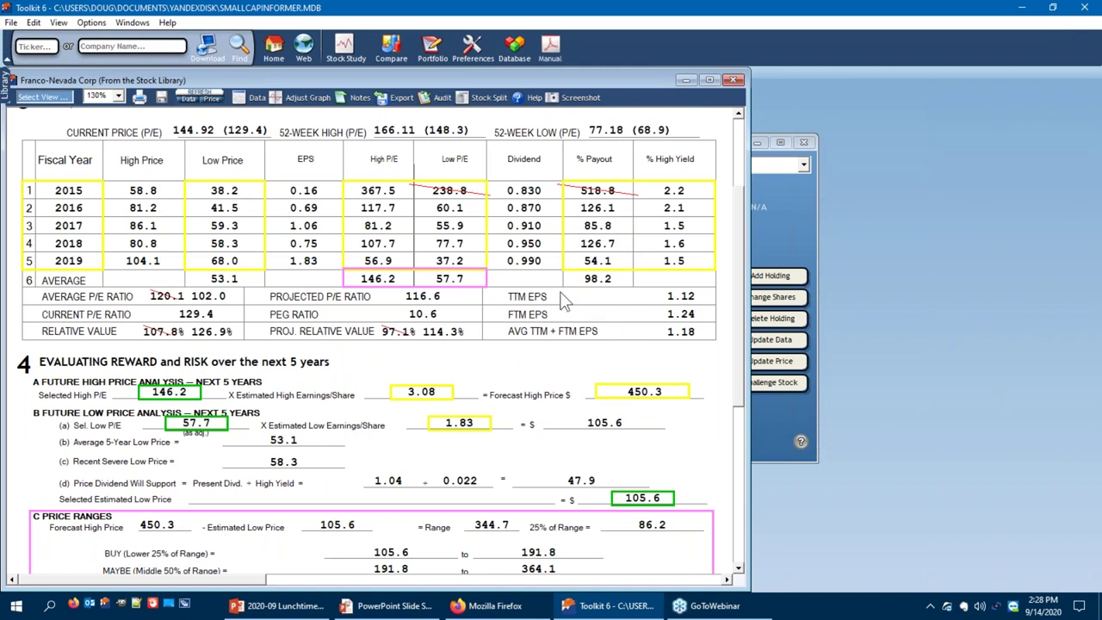
pyautogui.scroll(-3, 404, 284)
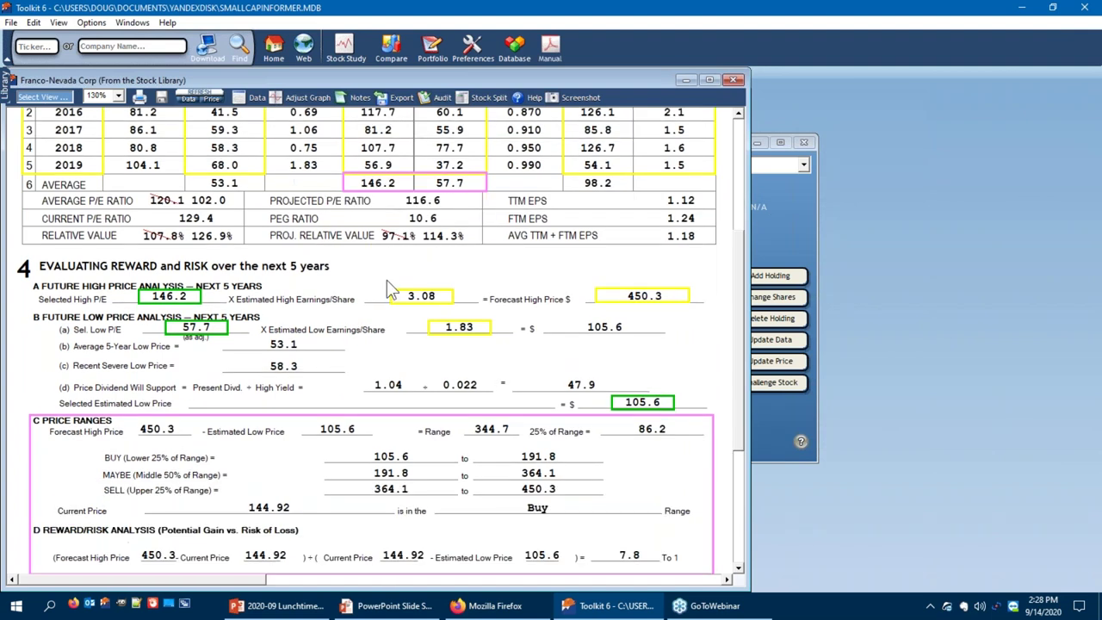
pyautogui.scroll(-1, 382, 284)
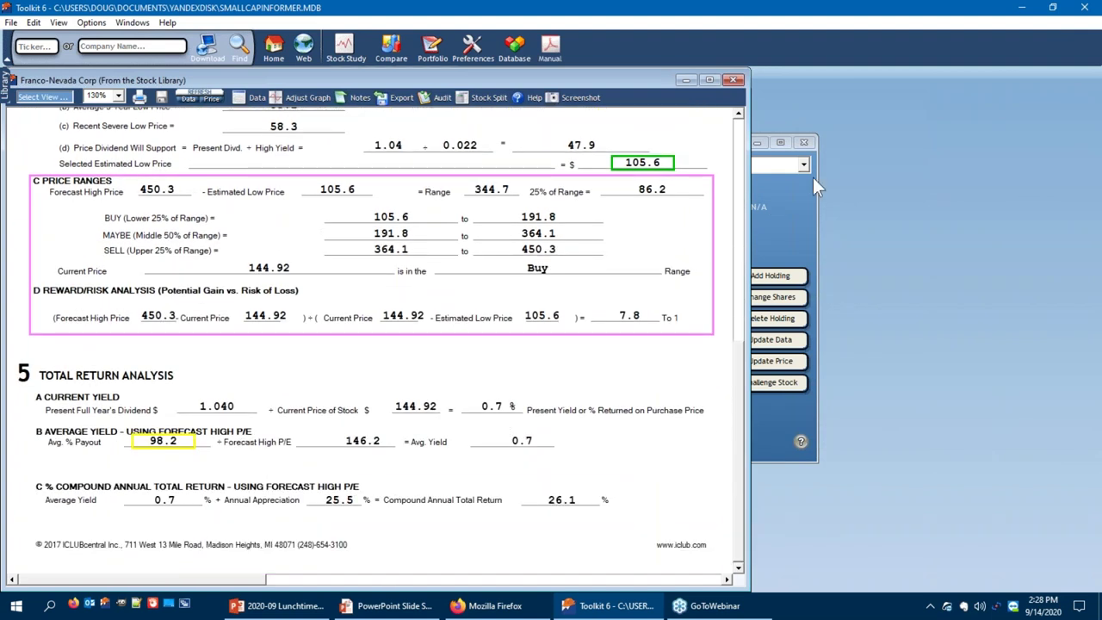
pyautogui.scroll(6, 193, 360)
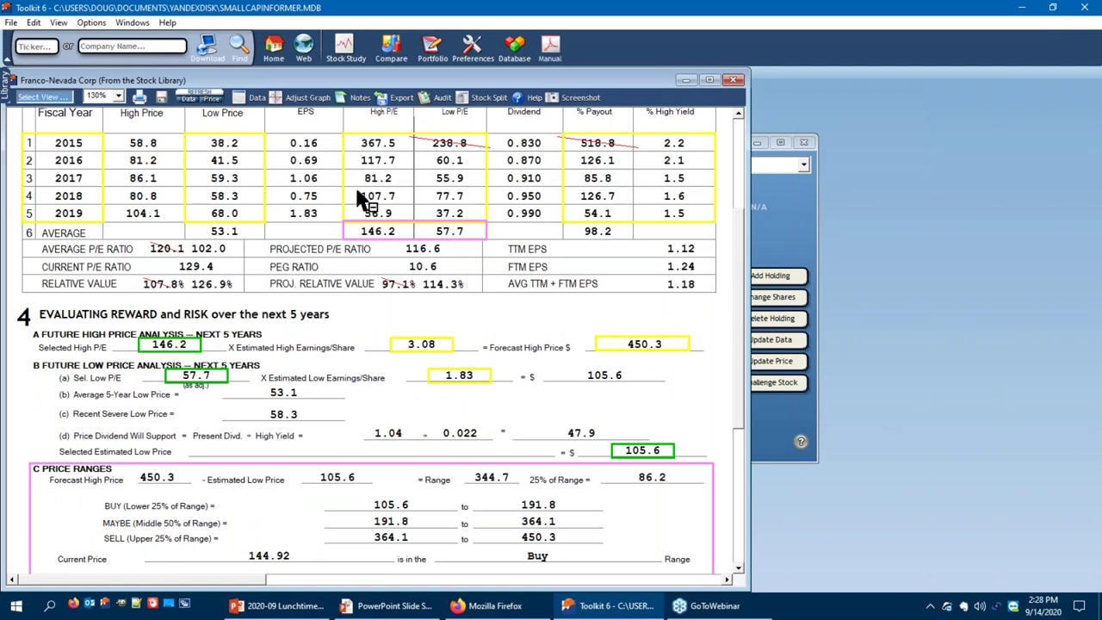
pyautogui.scroll(1, 371, 213)
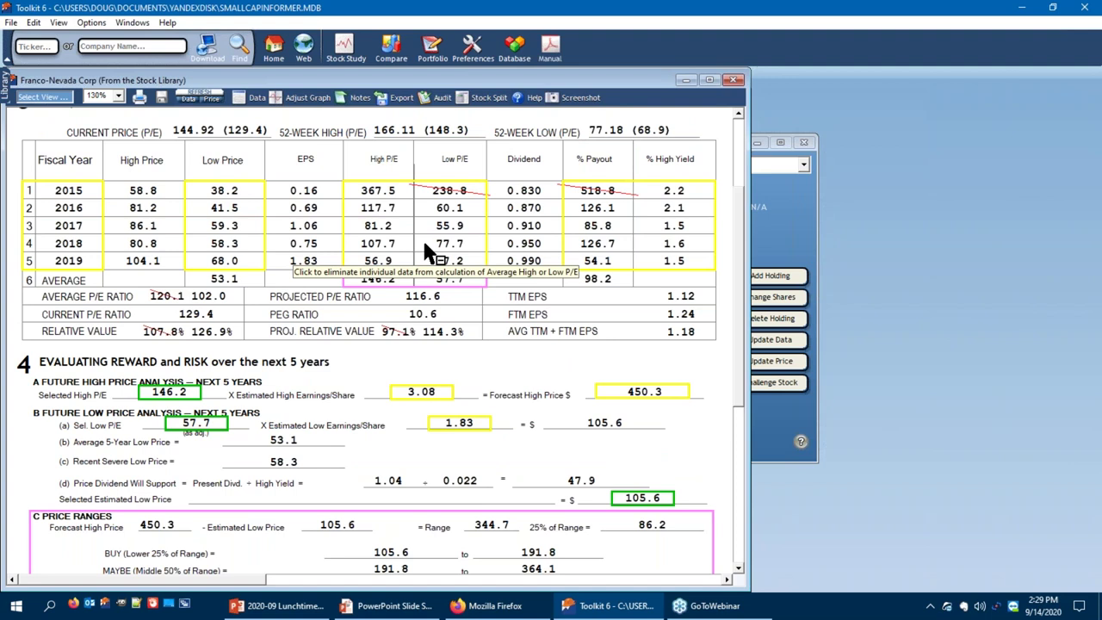
pyautogui.click(397, 197)
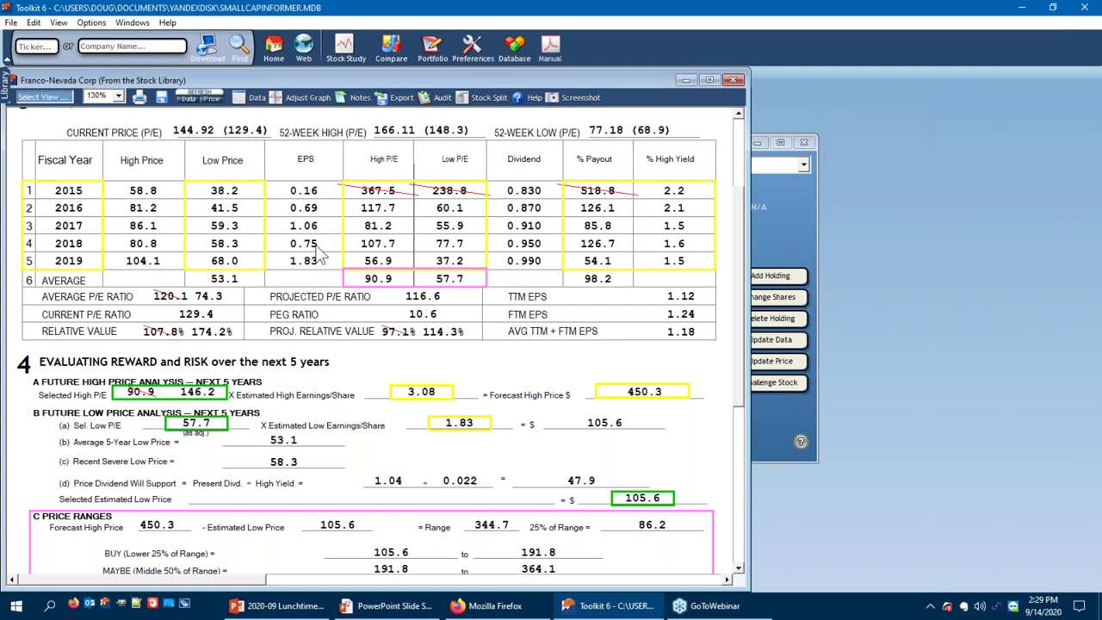
pyautogui.scroll(-8, 317, 270)
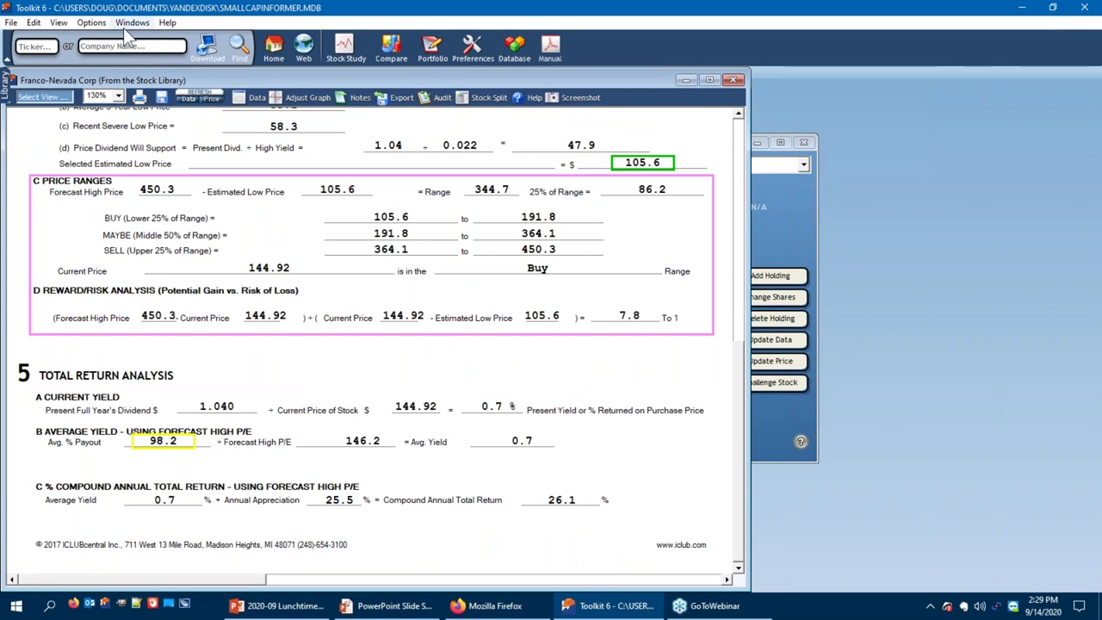
# - Open the Kirkland Lake Gold study from the Gold portfolio overview and examine its full-size growth graph
pyautogui.click(796, 221)
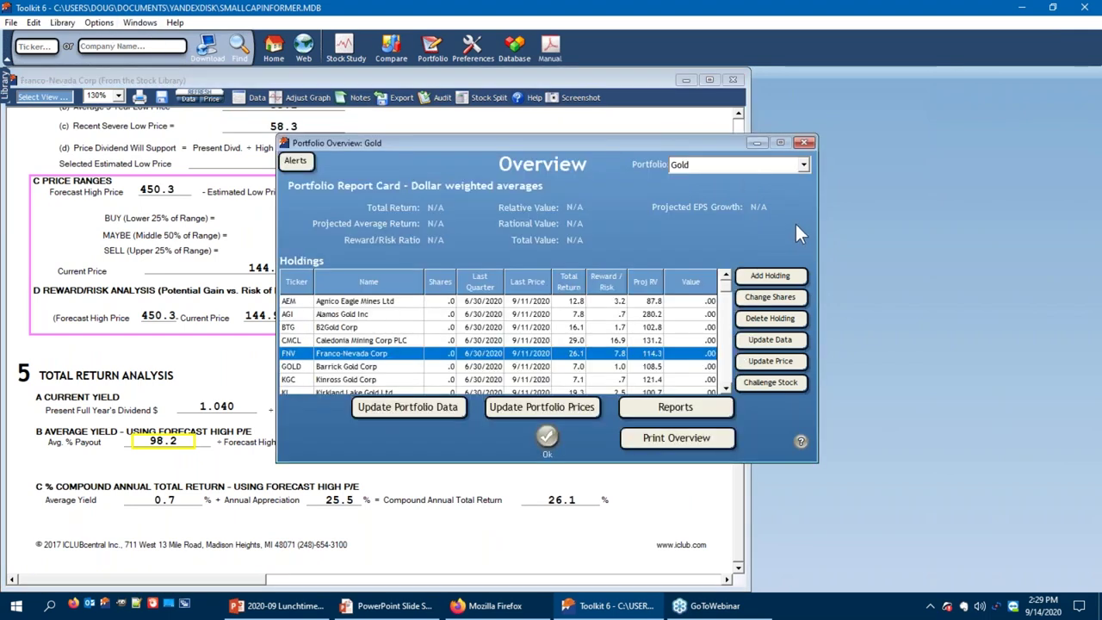
pyautogui.doubleClick(353, 392)
pyautogui.scroll(-3, 392, 336)
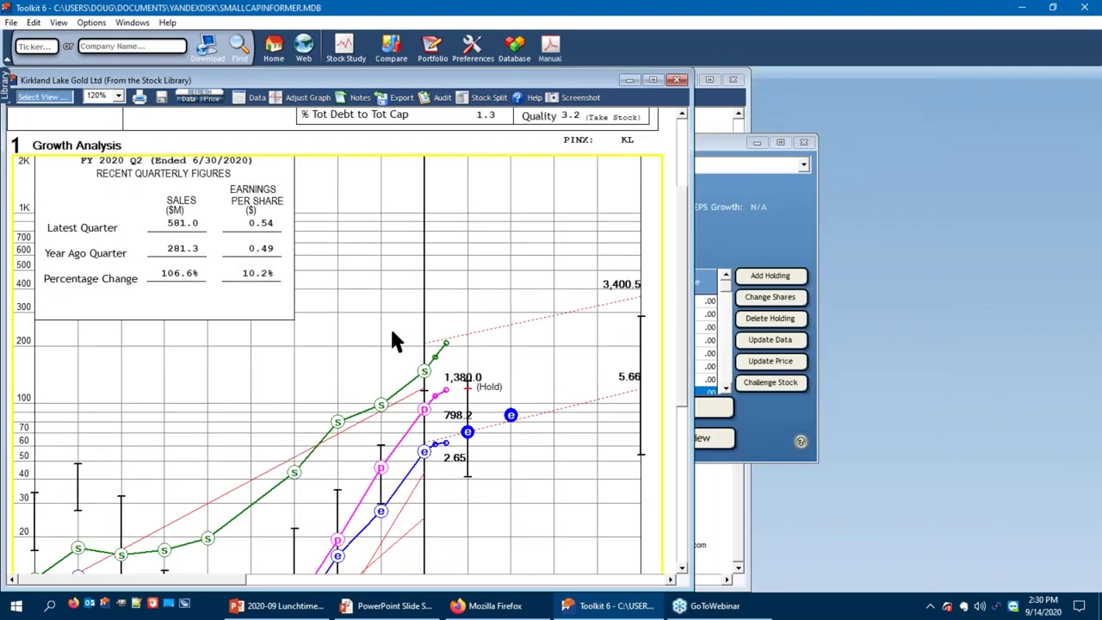
pyautogui.doubleClick(391, 335)
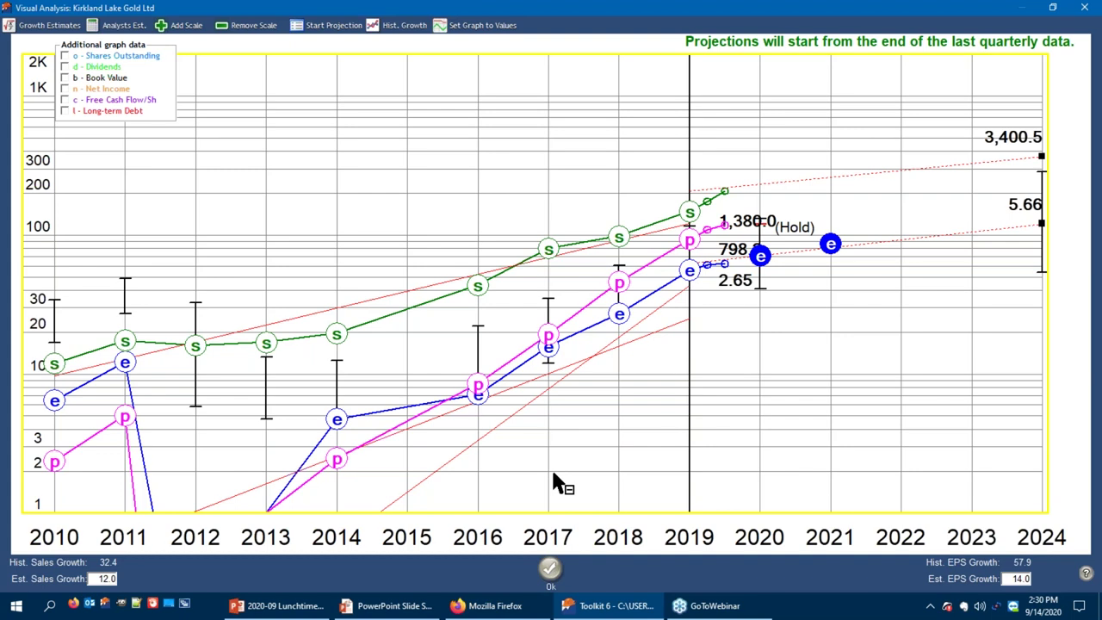
pyautogui.click(550, 570)
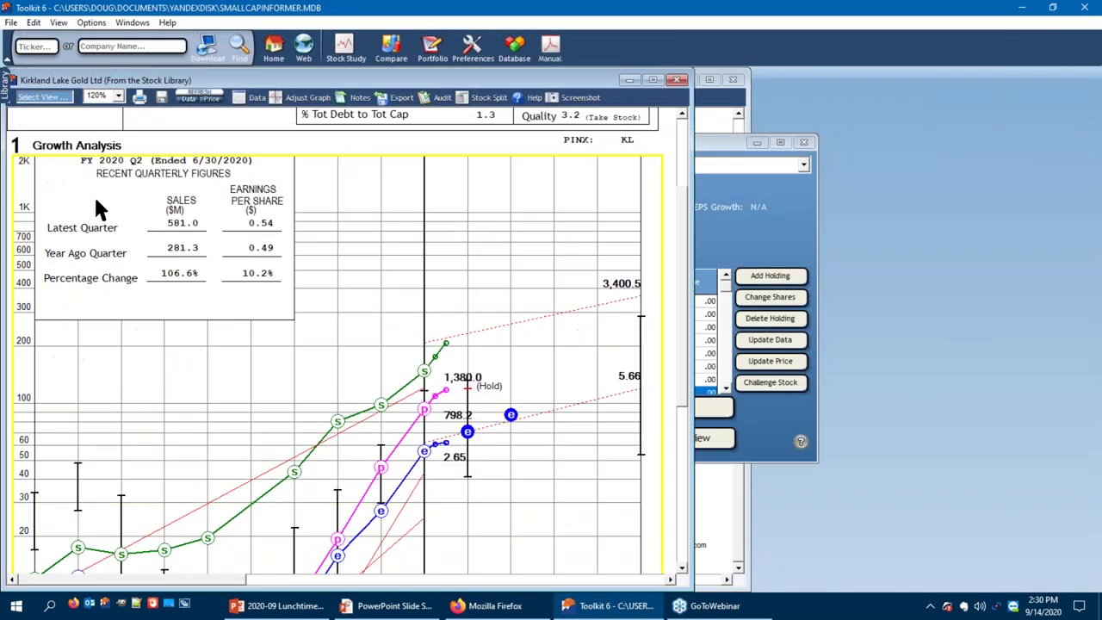
# - Switch Kirkland Lake Gold to the Stock Study Back view and examine its pre-tax profit margin graph
pyautogui.click(53, 99)
pyautogui.click(55, 108)
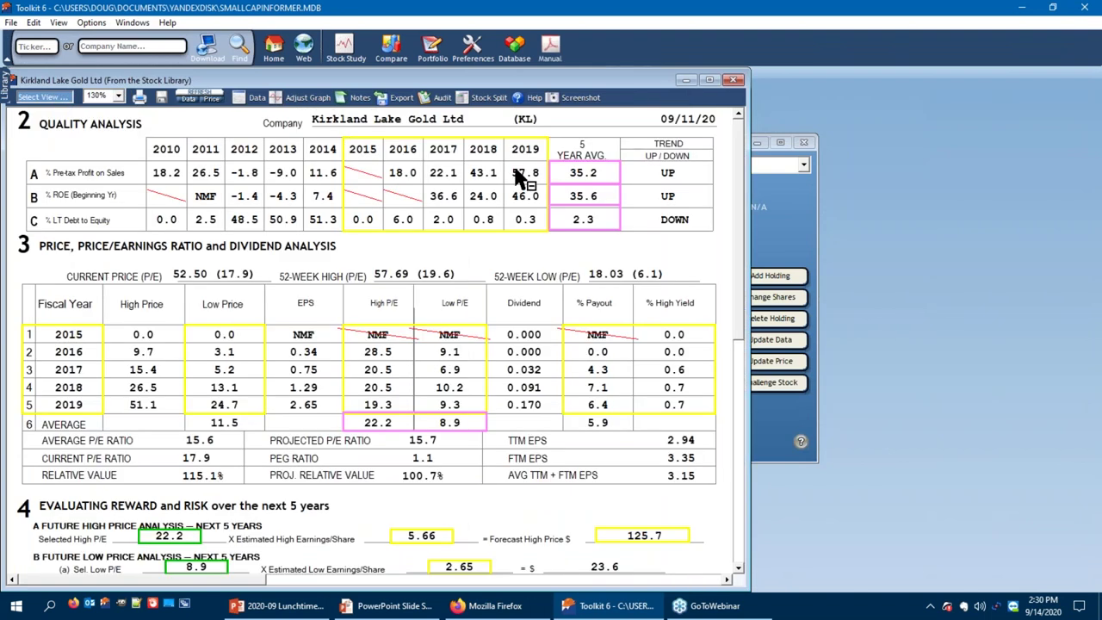
pyautogui.click(591, 165)
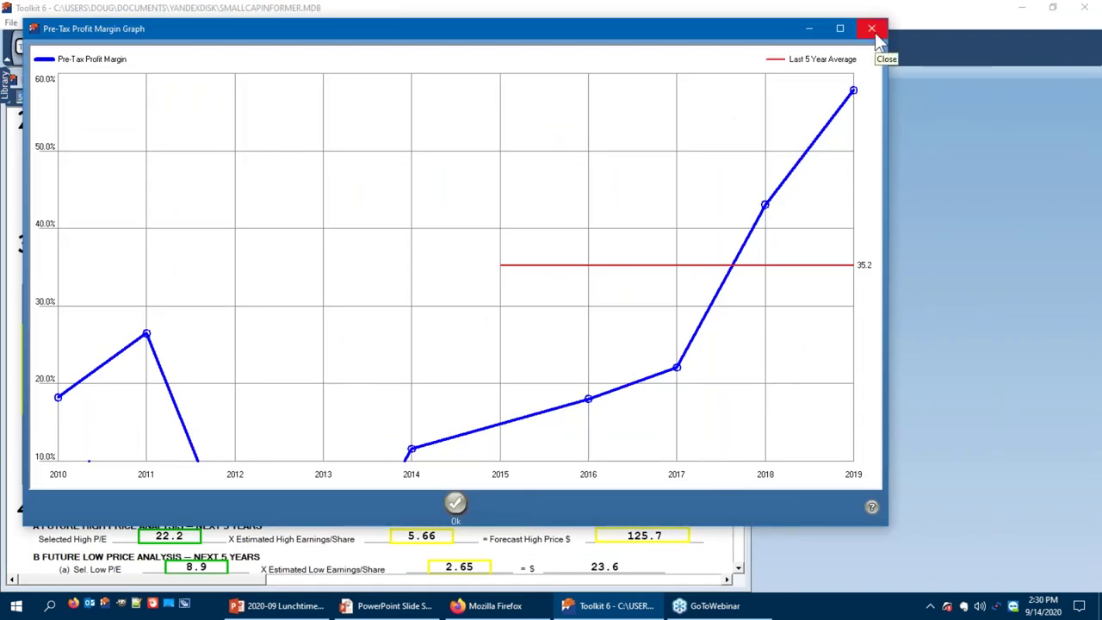
pyautogui.click(872, 30)
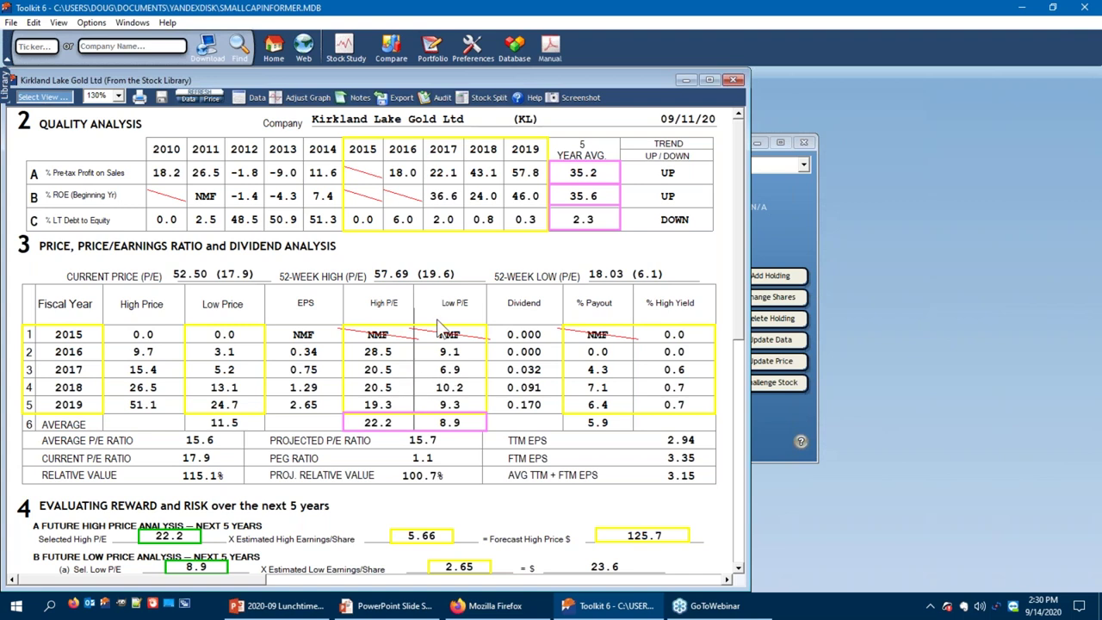
# - Review Kirkland Lake Gold's P/E history, price ranges, reward/risk analysis and total return sections
pyautogui.scroll(-1, 407, 380)
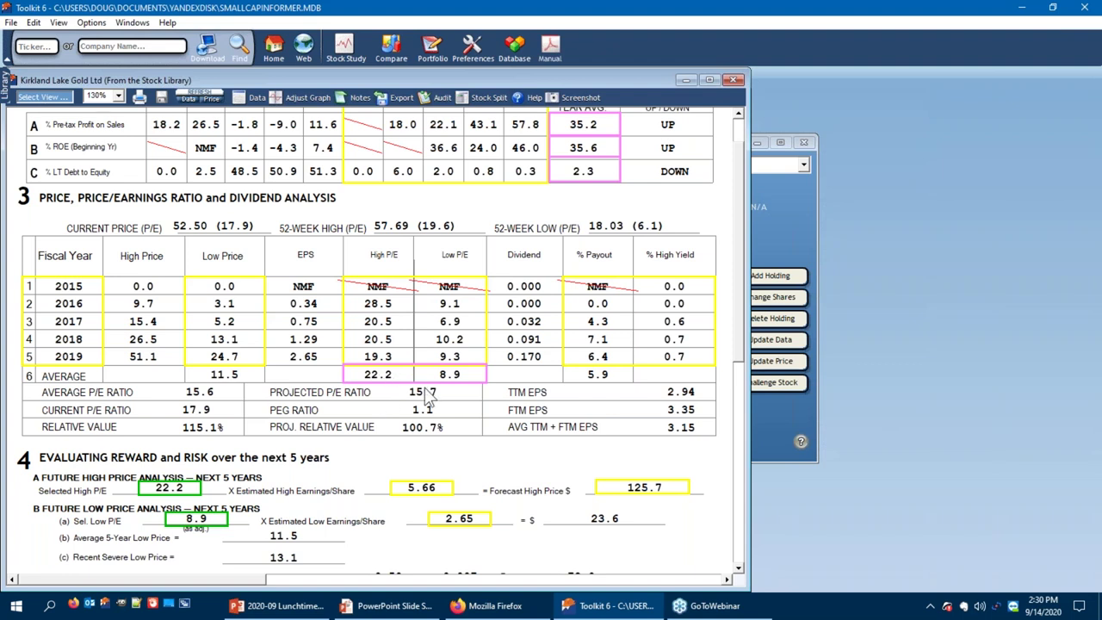
pyautogui.scroll(-5, 428, 396)
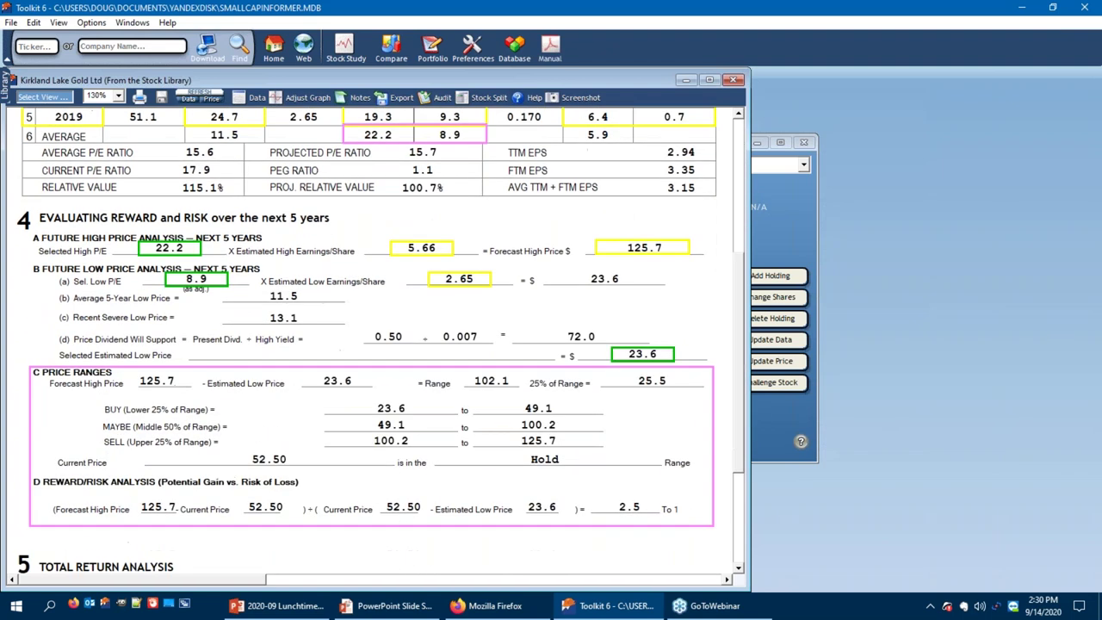
pyautogui.scroll(-2, 428, 396)
pyautogui.scroll(-1, 448, 422)
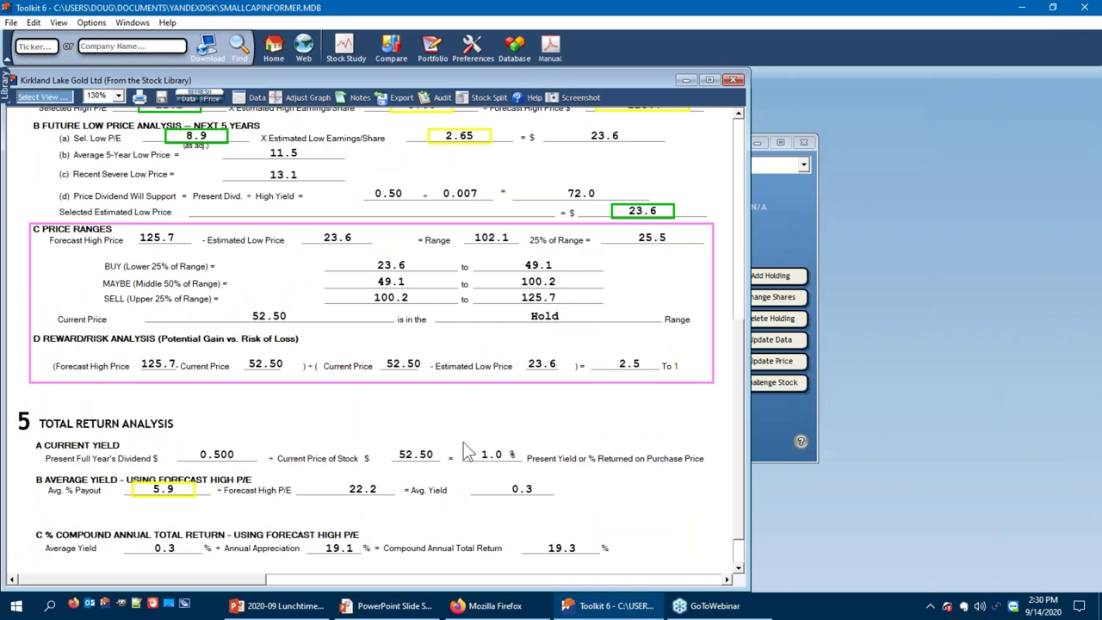
pyautogui.scroll(5, 468, 439)
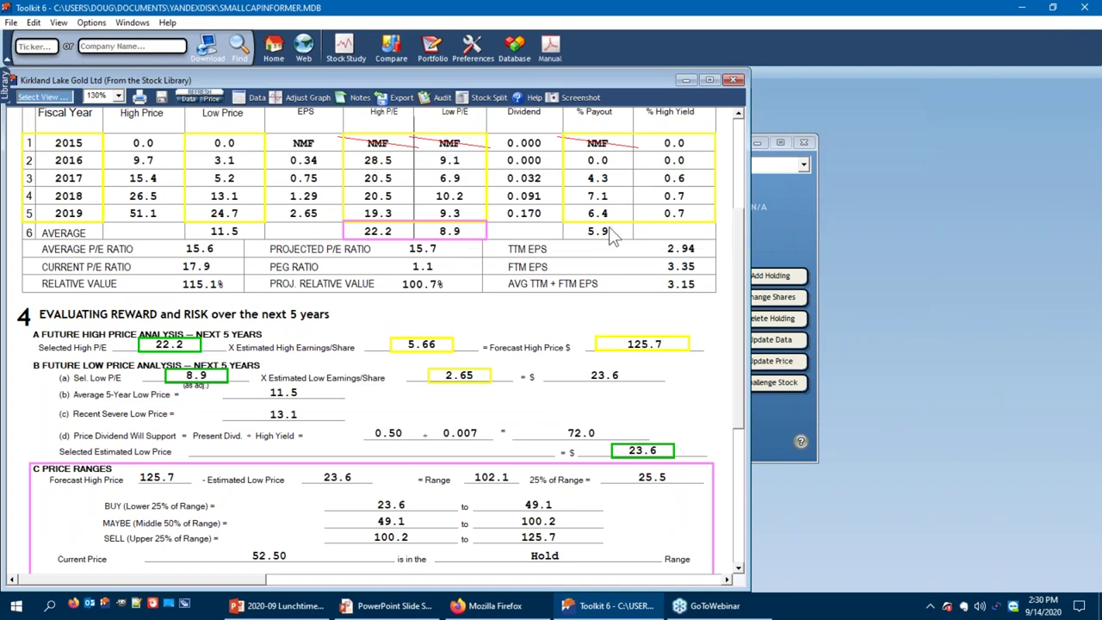
pyautogui.scroll(-3, 606, 228)
pyautogui.scroll(-3, 604, 244)
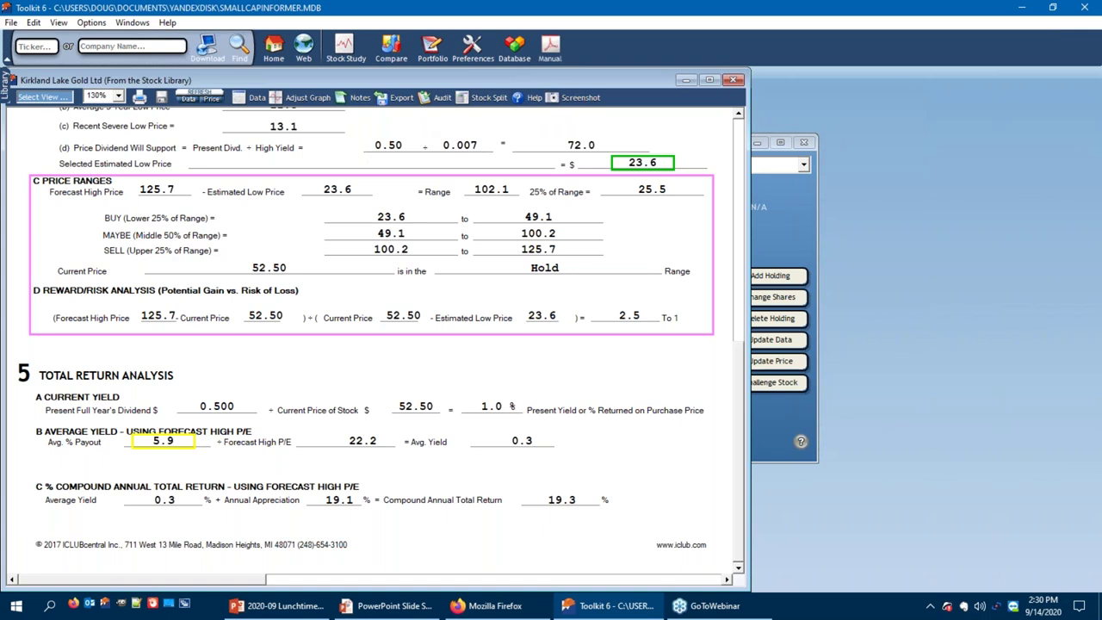
# - Open the Pretium Resources study from the Gold portfolio overview and examine its full-size growth graph
pyautogui.click(804, 238)
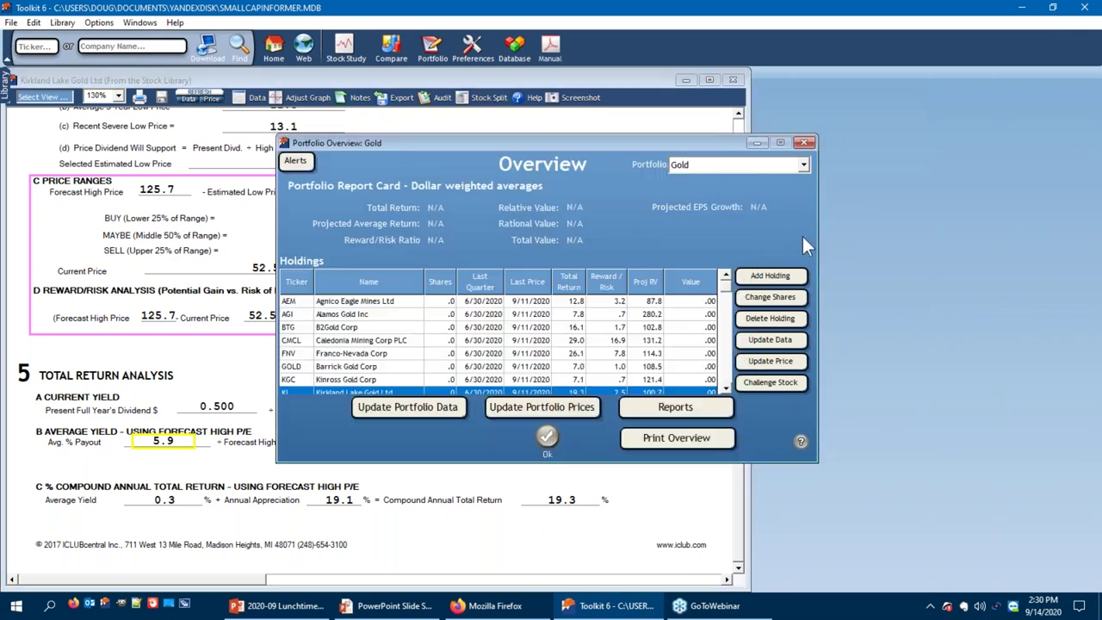
pyautogui.scroll(-2, 732, 370)
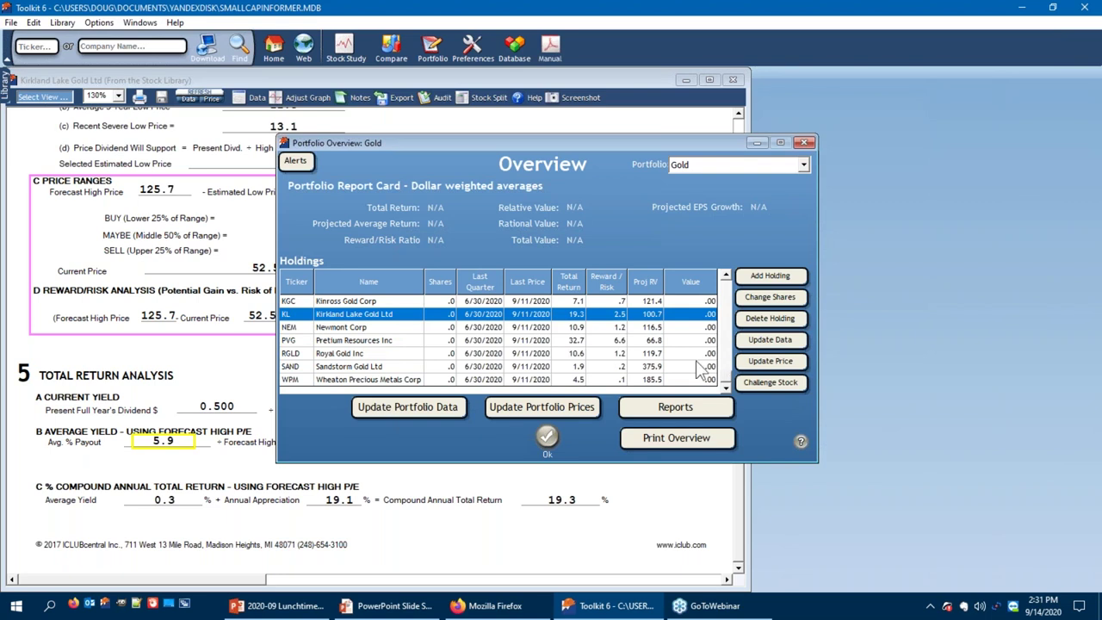
pyautogui.doubleClick(345, 340)
pyautogui.click(351, 342)
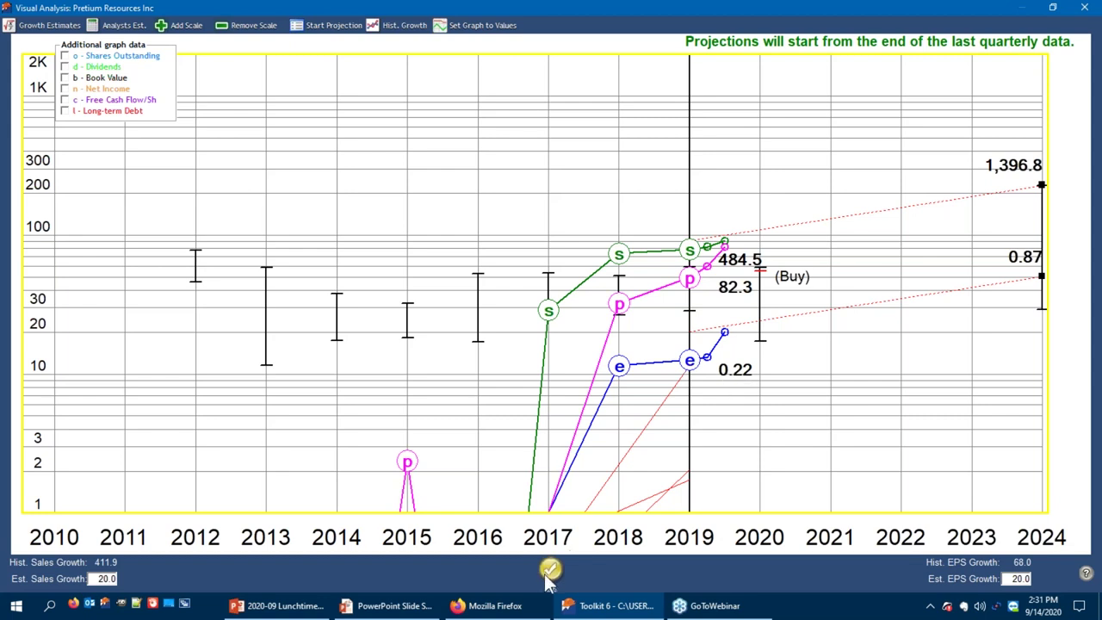
# - Review P/E history, price ranges and reward/risk in Pretium Resources' Stock Study Back view, and return to the Gold portfolio overview
pyautogui.click(41, 97)
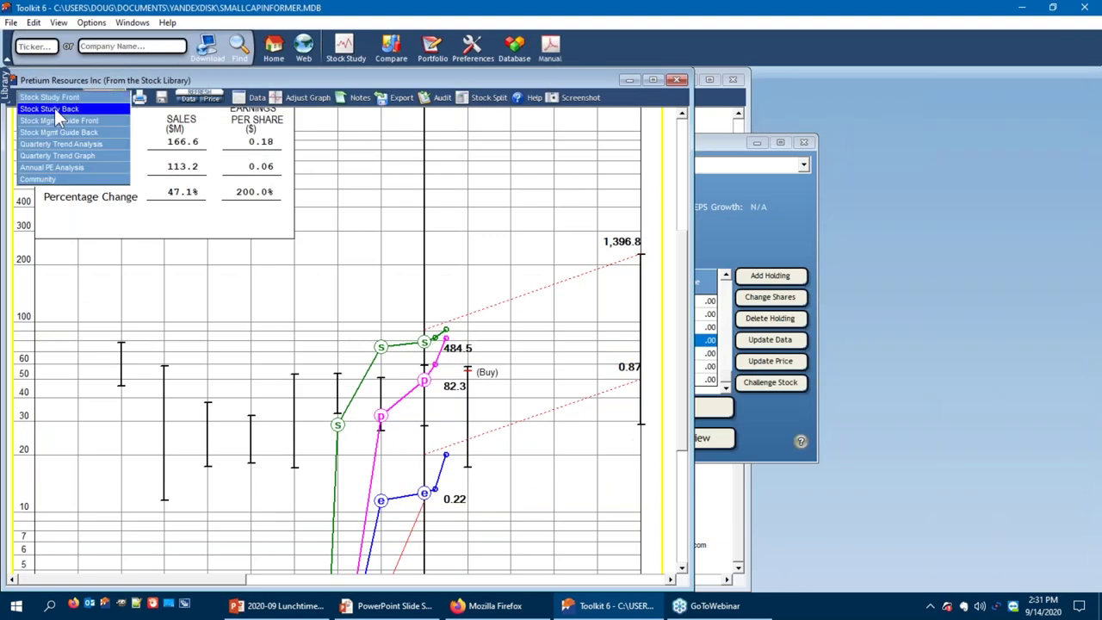
pyautogui.click(54, 109)
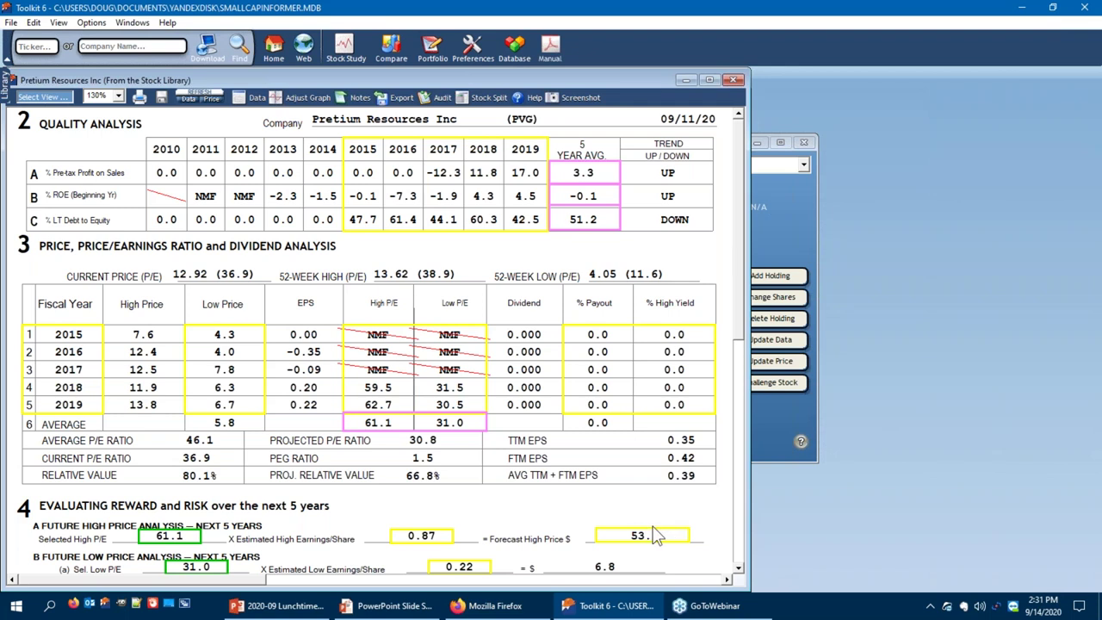
pyautogui.scroll(-3, 667, 529)
pyautogui.scroll(-3, 668, 533)
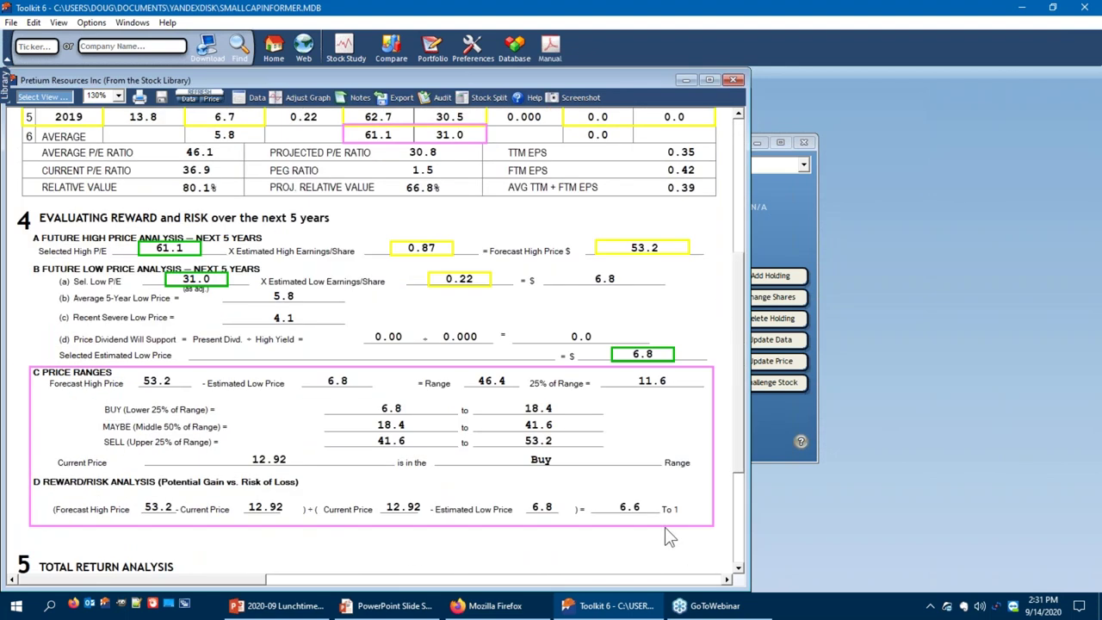
pyautogui.scroll(-3, 664, 534)
pyautogui.scroll(3, 258, 275)
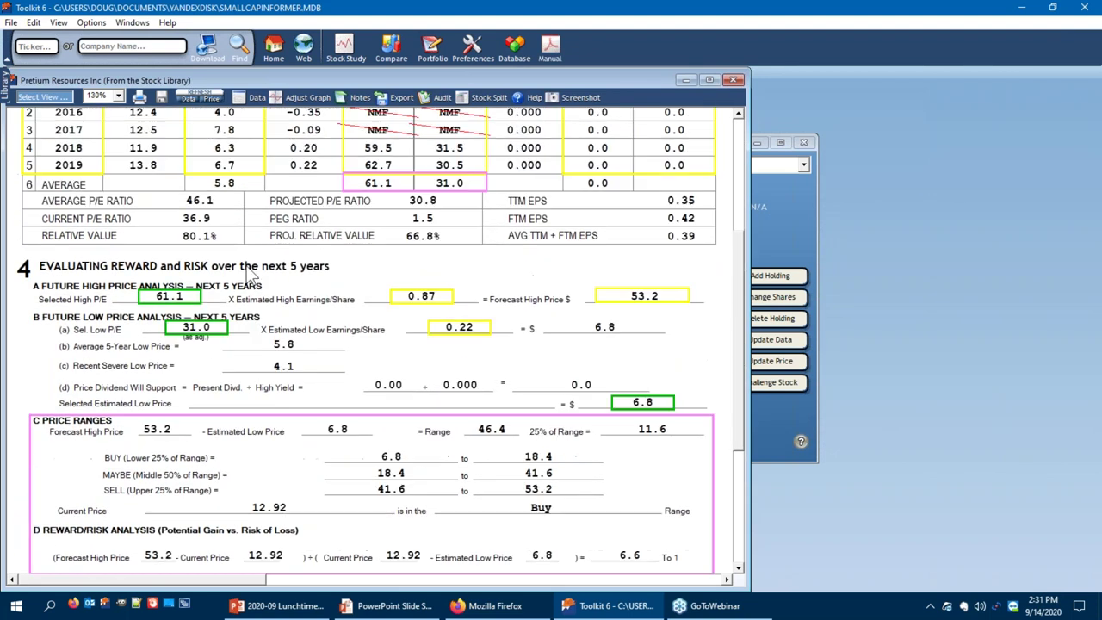
pyautogui.scroll(1, 249, 274)
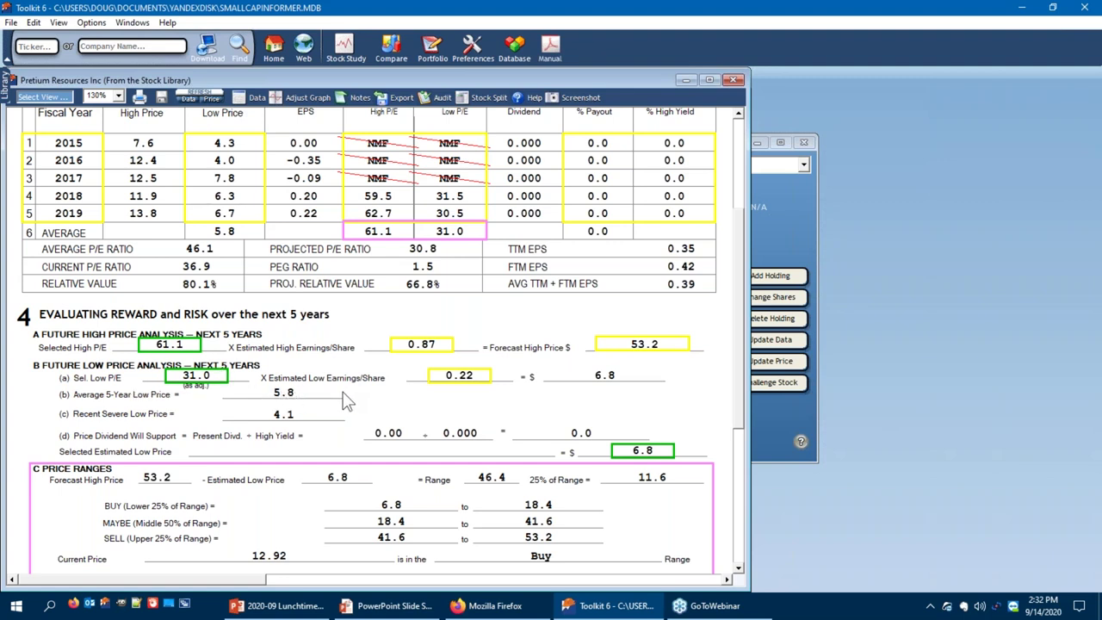
pyautogui.click(772, 228)
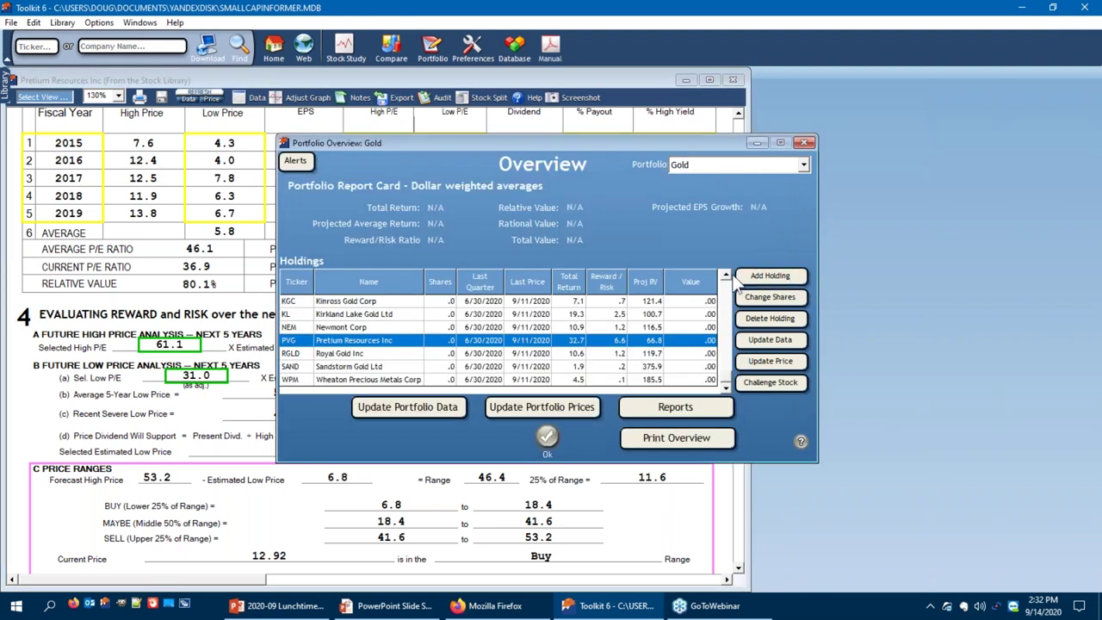
# - Open the Royal Gold study from the Gold portfolio overview and examine its growth graph and recent quarterly figures
pyautogui.click(349, 355)
pyautogui.doubleClick(350, 355)
pyautogui.scroll(-5, 507, 349)
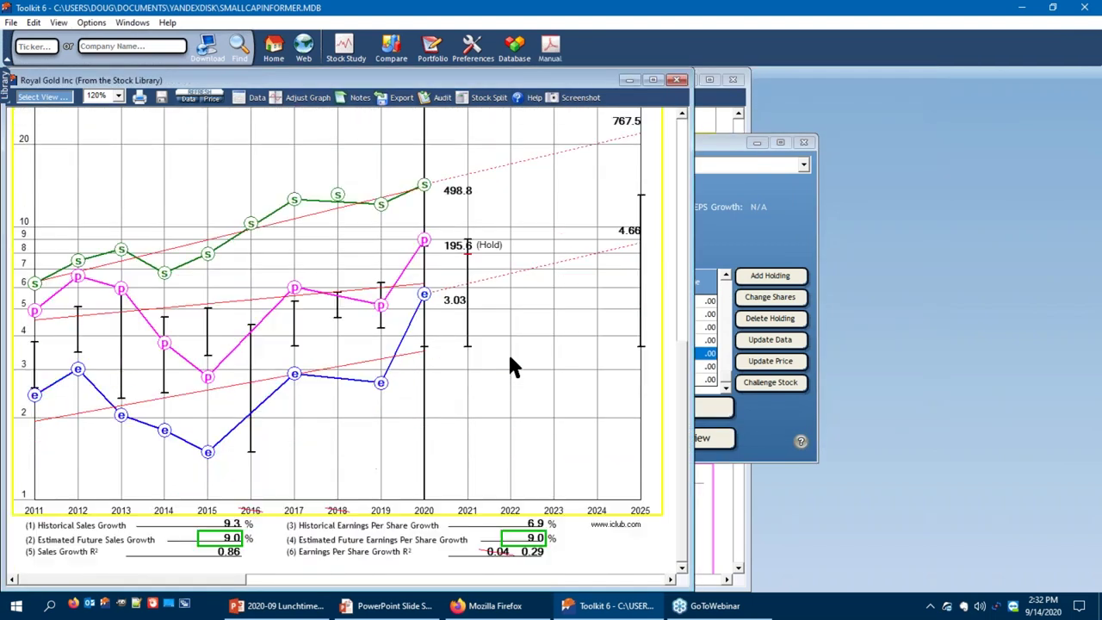
pyautogui.scroll(1, 589, 376)
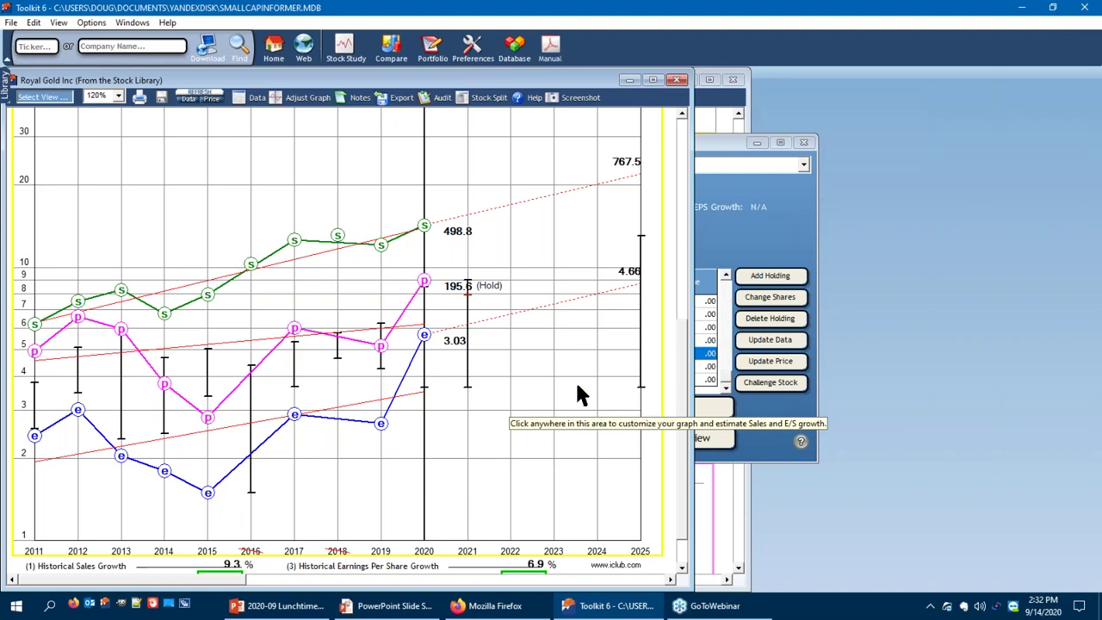
pyautogui.scroll(5, 189, 284)
# - Examine Royal Gold's pre-tax profit margin graph in the Stock Study Back view and try excluding the 2018 margin from the average
pyautogui.click(41, 97)
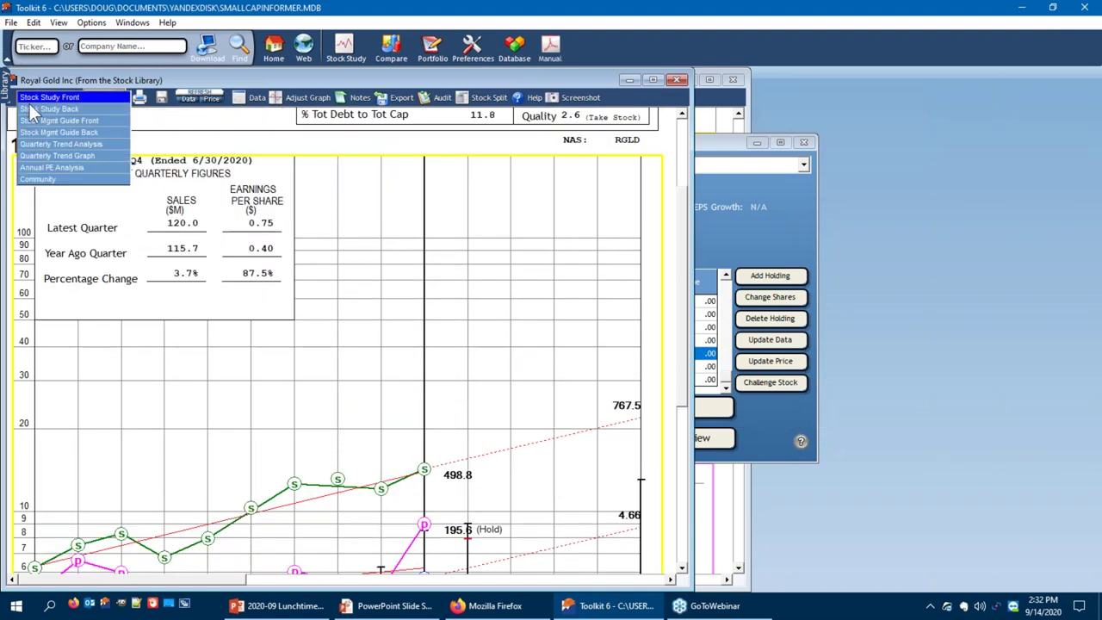
pyautogui.click(36, 109)
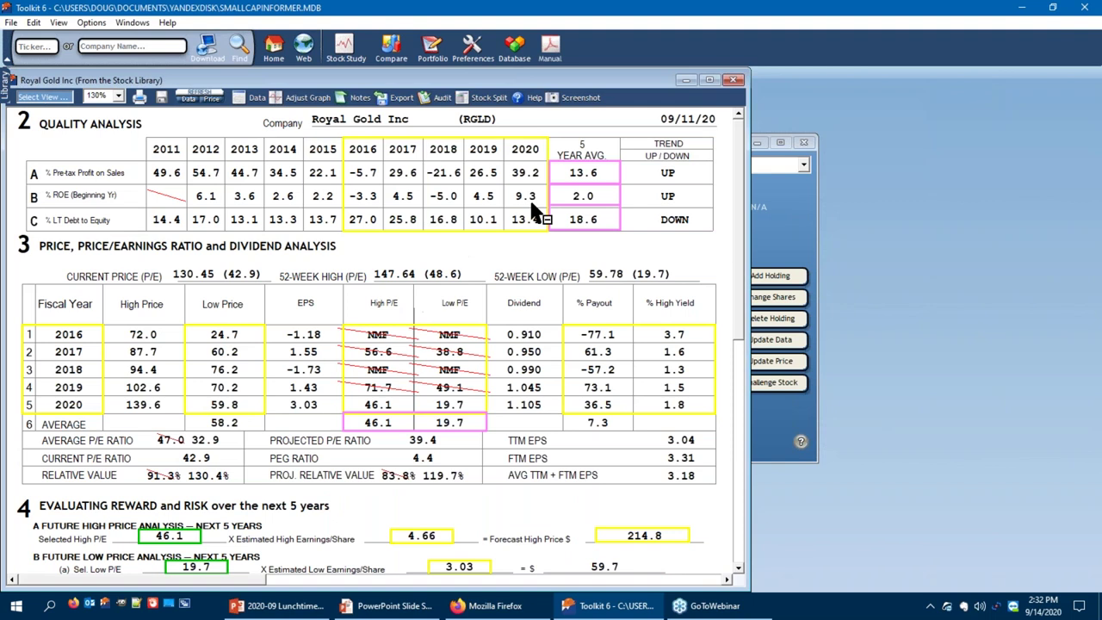
pyautogui.click(580, 173)
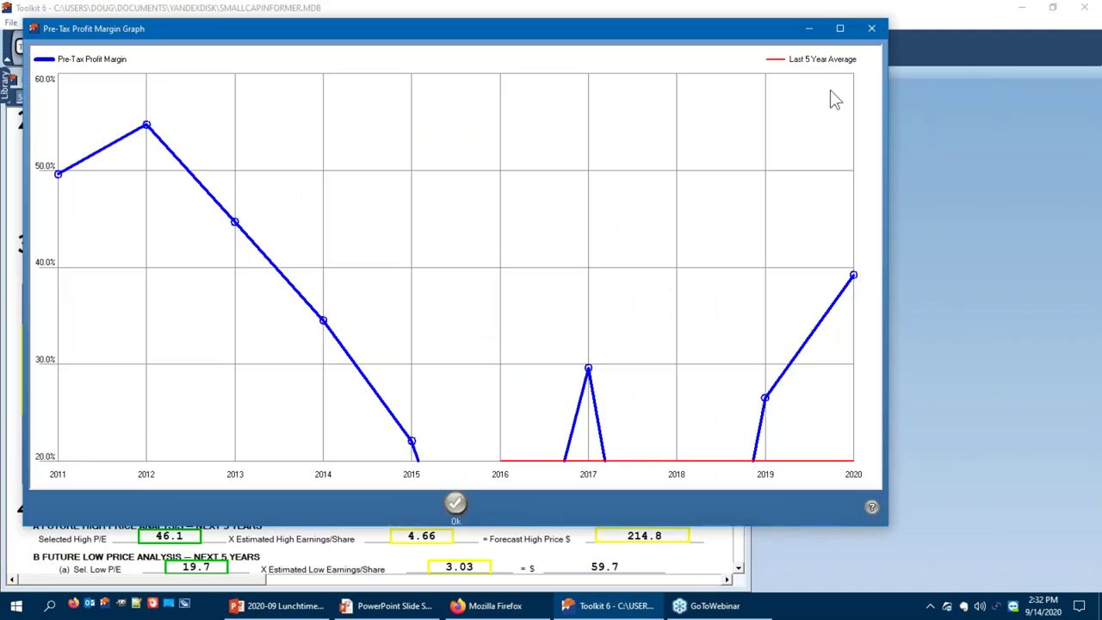
pyautogui.click(869, 37)
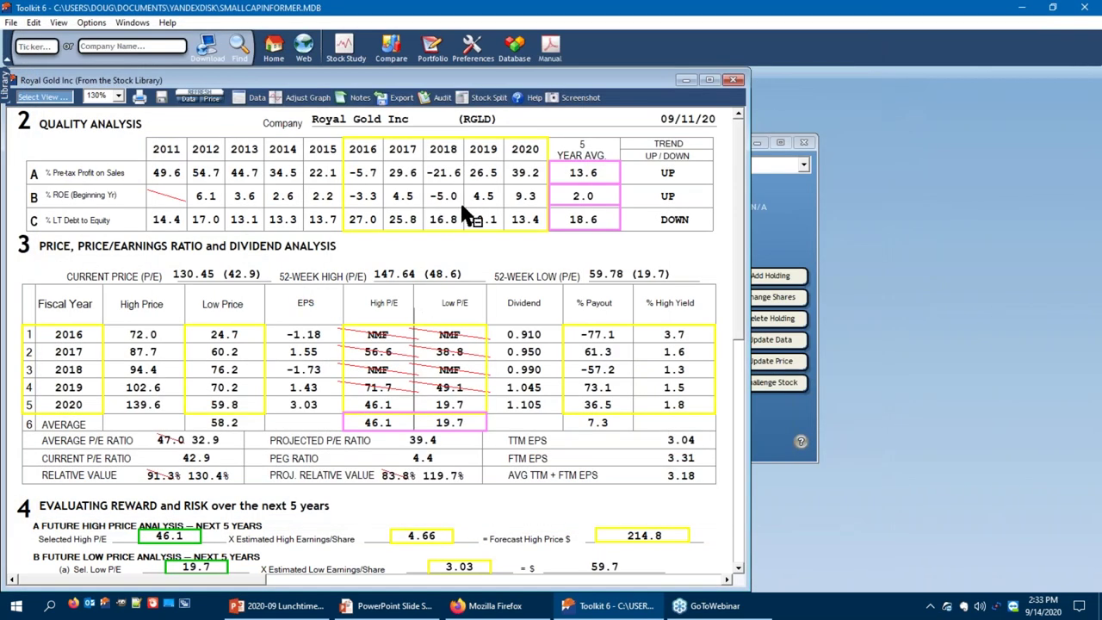
pyautogui.click(456, 179)
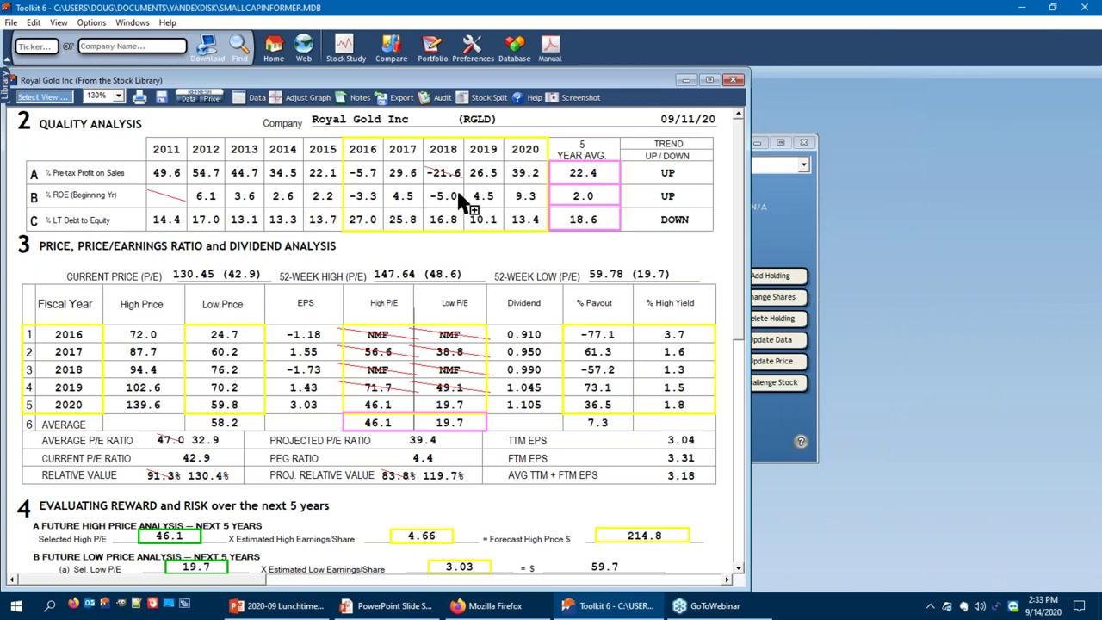
pyautogui.click(457, 177)
# - Review Royal Gold's P/E history, price ranges, reward/risk analysis and total return sections
pyautogui.scroll(-1, 465, 366)
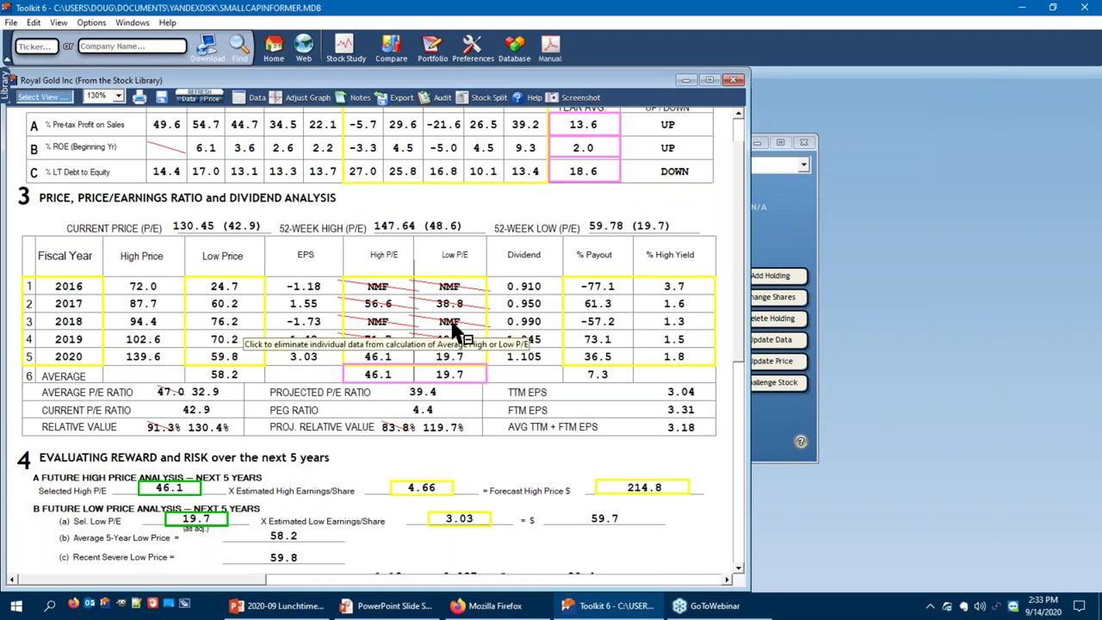
pyautogui.scroll(-3, 318, 369)
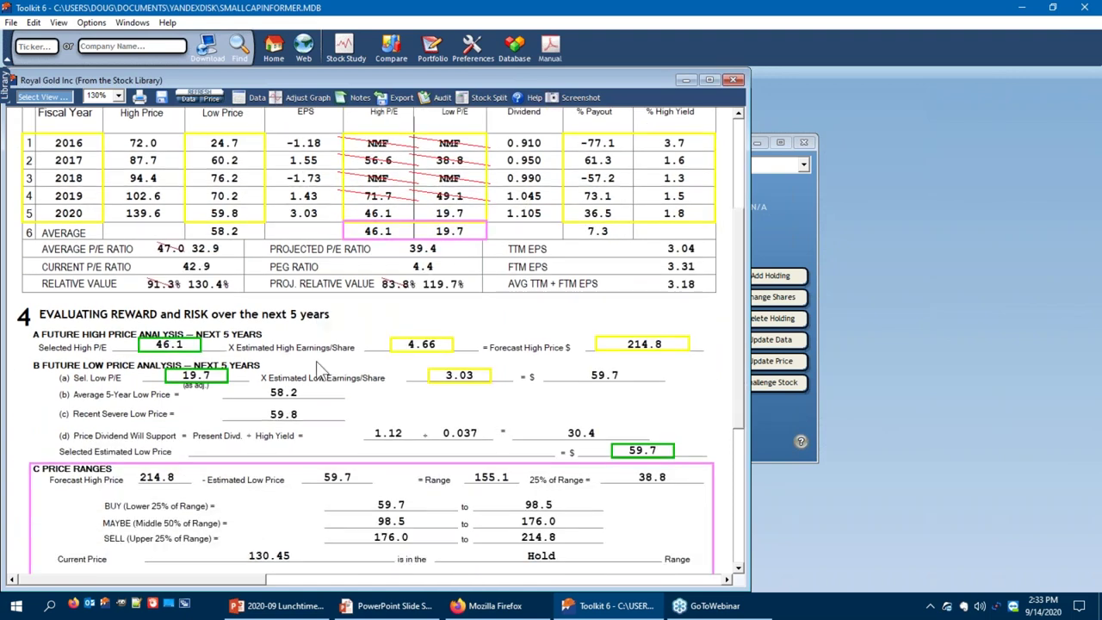
pyautogui.scroll(1, 319, 369)
pyautogui.scroll(-3, 430, 414)
pyautogui.scroll(-4, 547, 448)
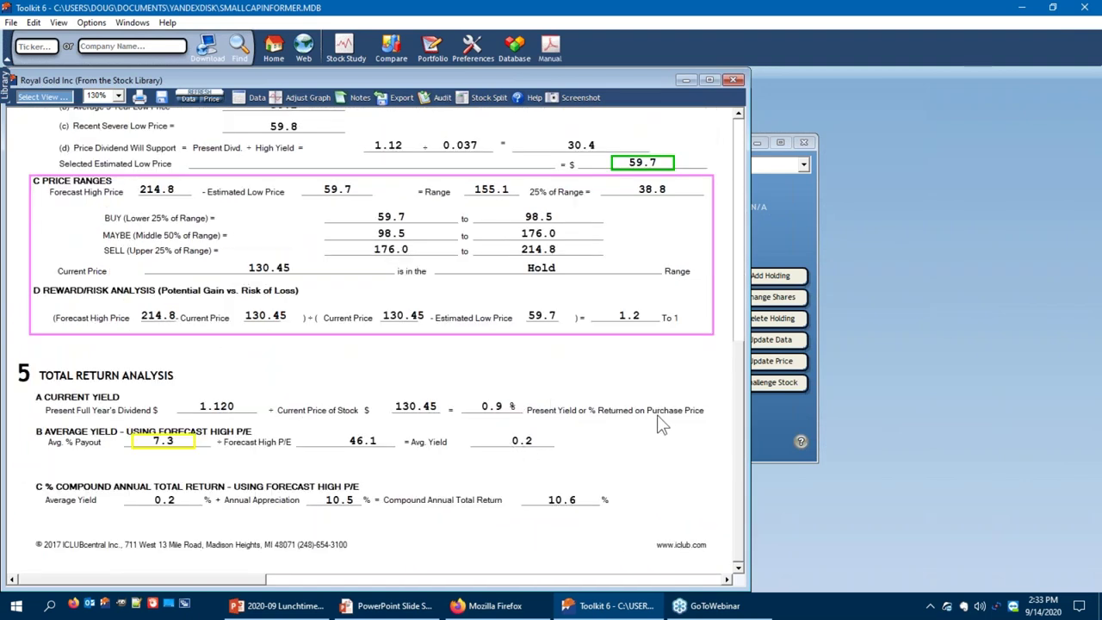
# - Exclude the negative 2018 and 2016 payout percentages from Royal Gold's average % payout
pyautogui.scroll(6, 508, 422)
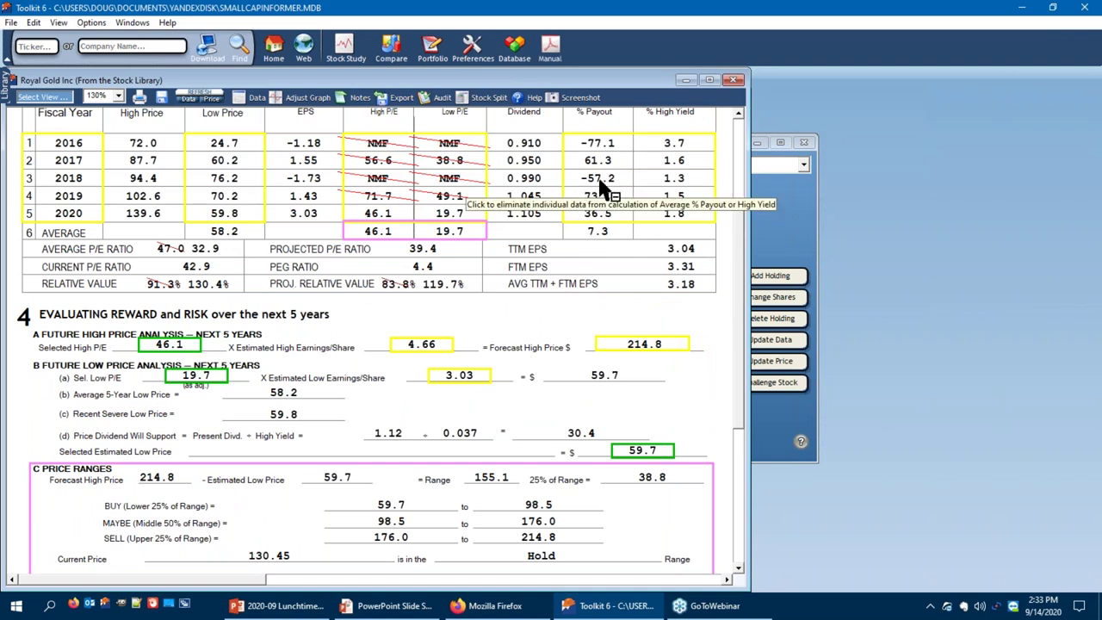
pyautogui.click(613, 177)
pyautogui.click(615, 145)
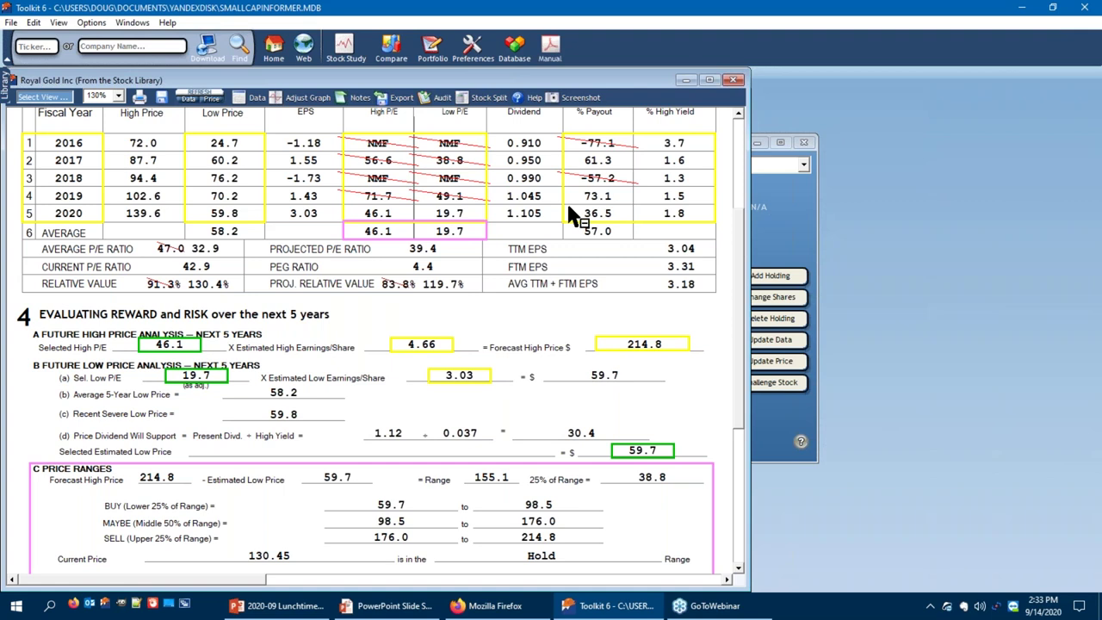
pyautogui.scroll(2, 482, 232)
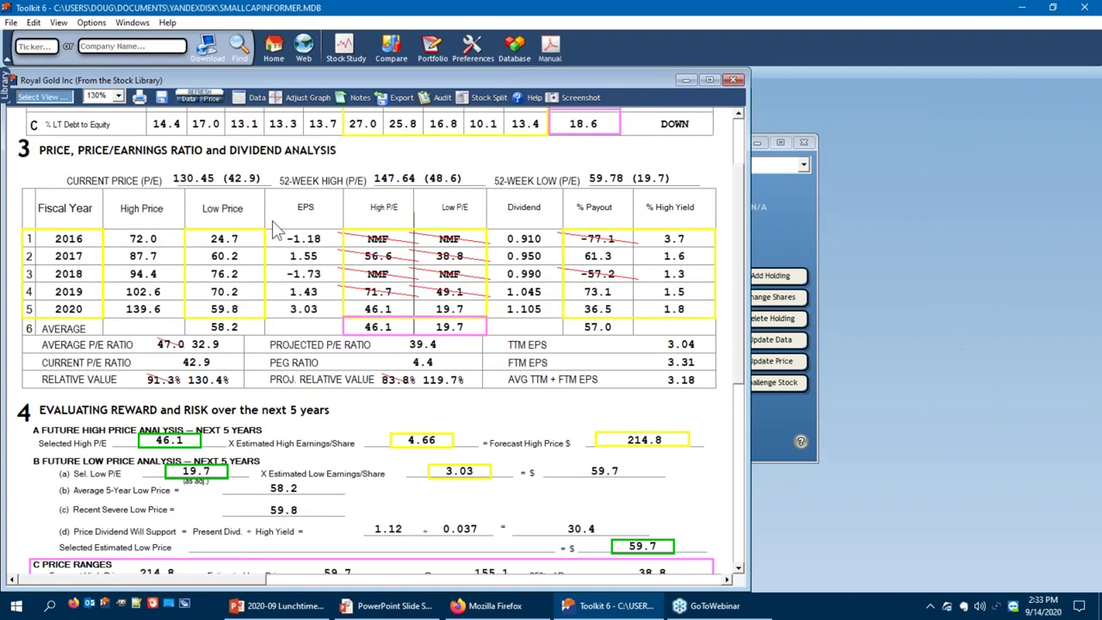
# - Open the Sandstorm Gold study from the Gold portfolio overview and examine its growth graph
pyautogui.click(769, 236)
pyautogui.click(384, 368)
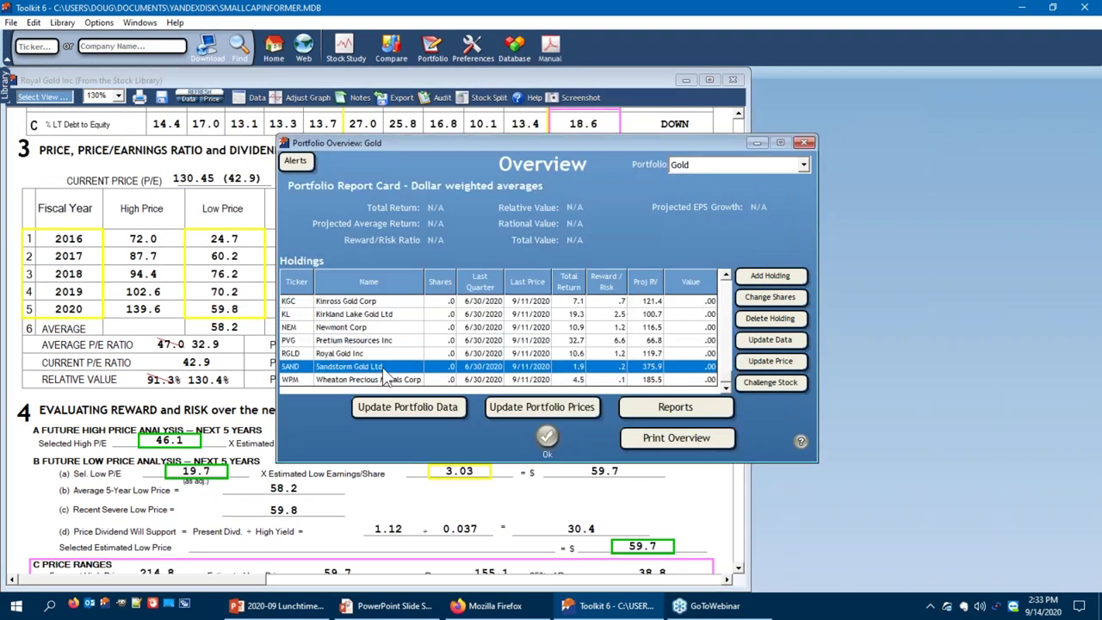
pyautogui.doubleClick(384, 368)
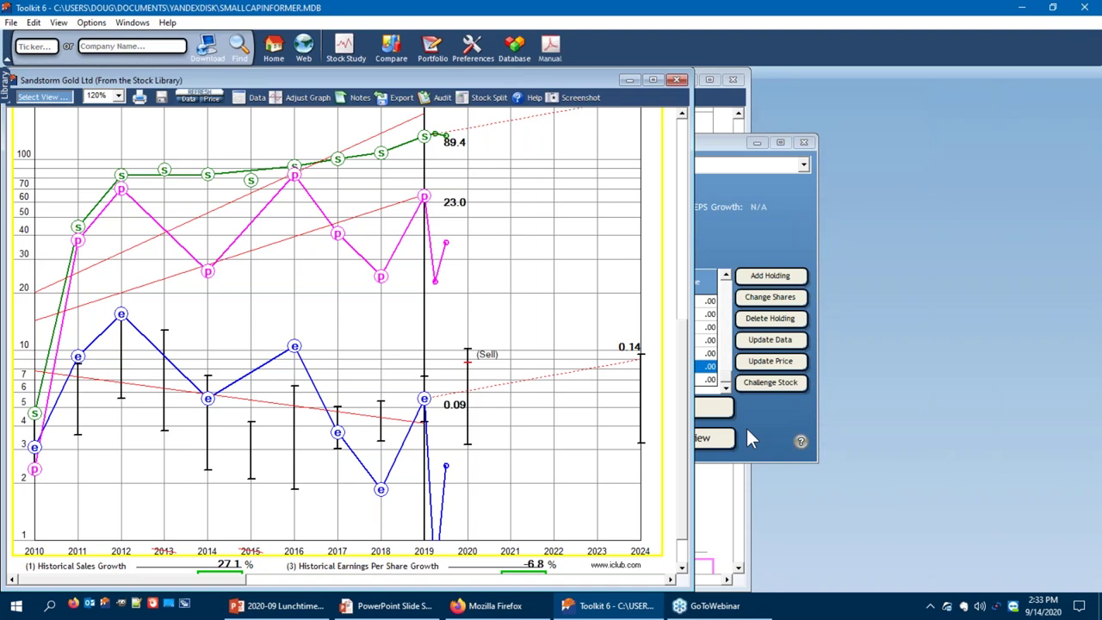
pyautogui.scroll(2, 560, 207)
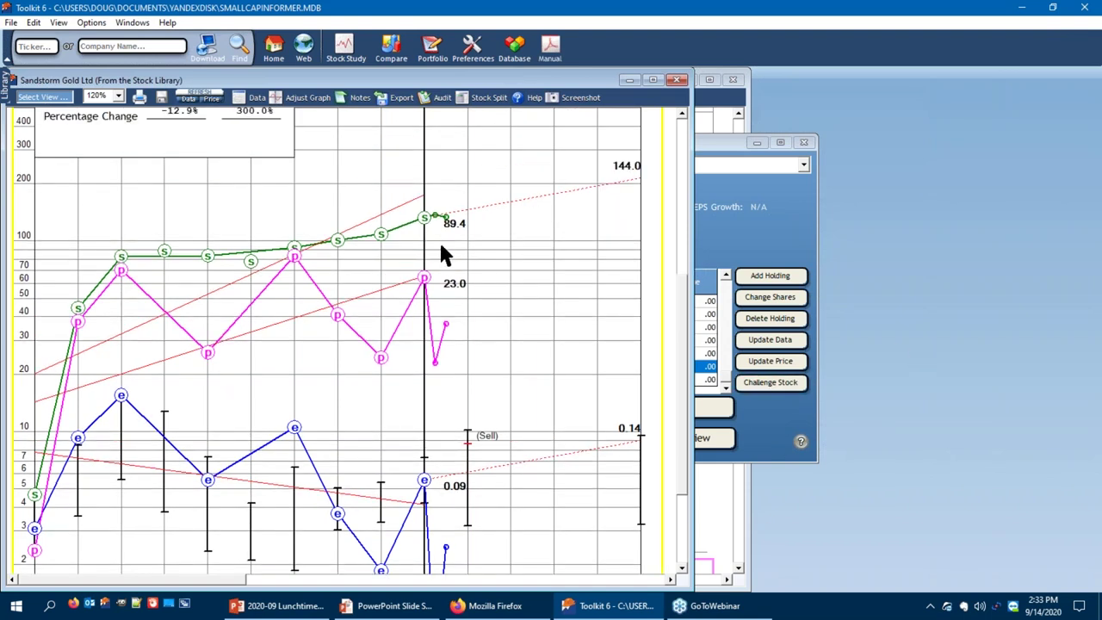
pyautogui.scroll(2, 440, 250)
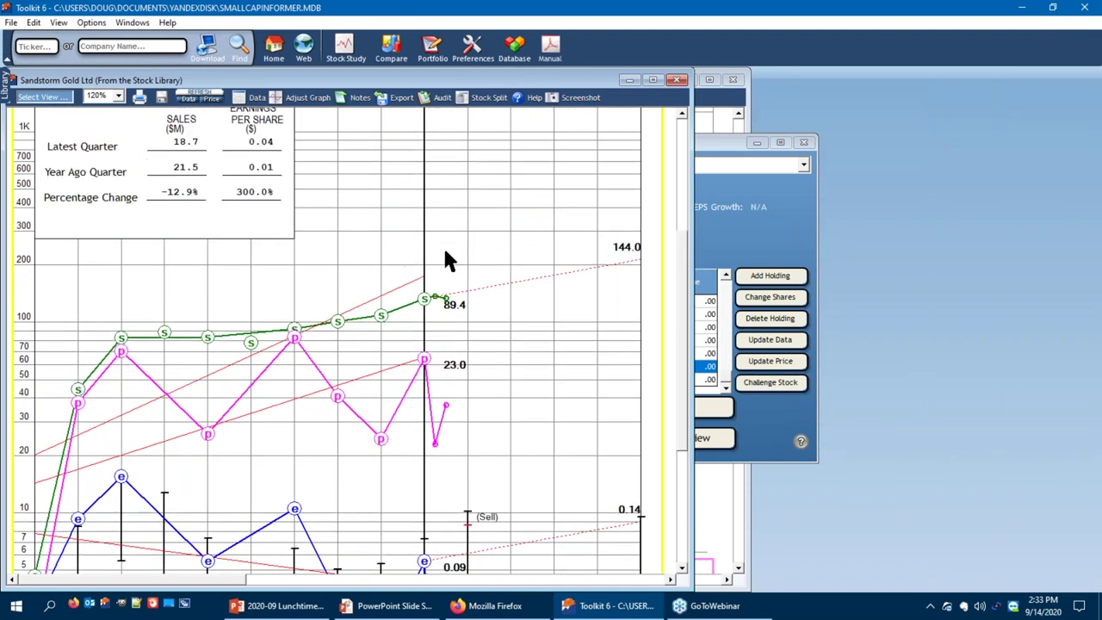
# - Switch Sandstorm Gold to the Stock Study Back view and examine its pre-tax profit margin graph
pyautogui.click(60, 101)
pyautogui.scroll(5, 288, 181)
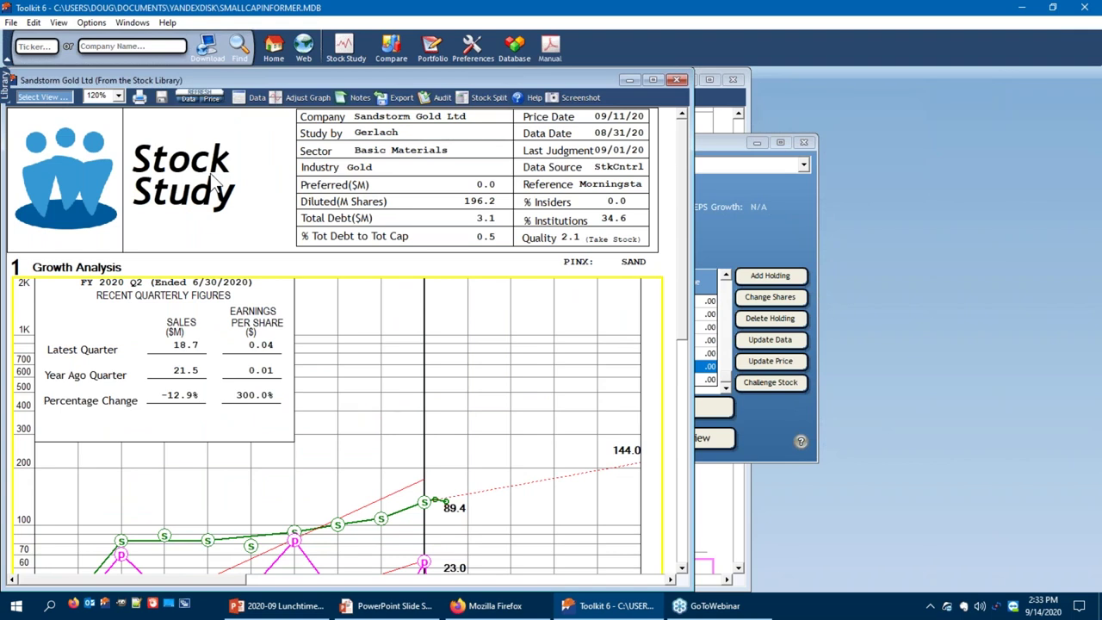
pyautogui.click(45, 97)
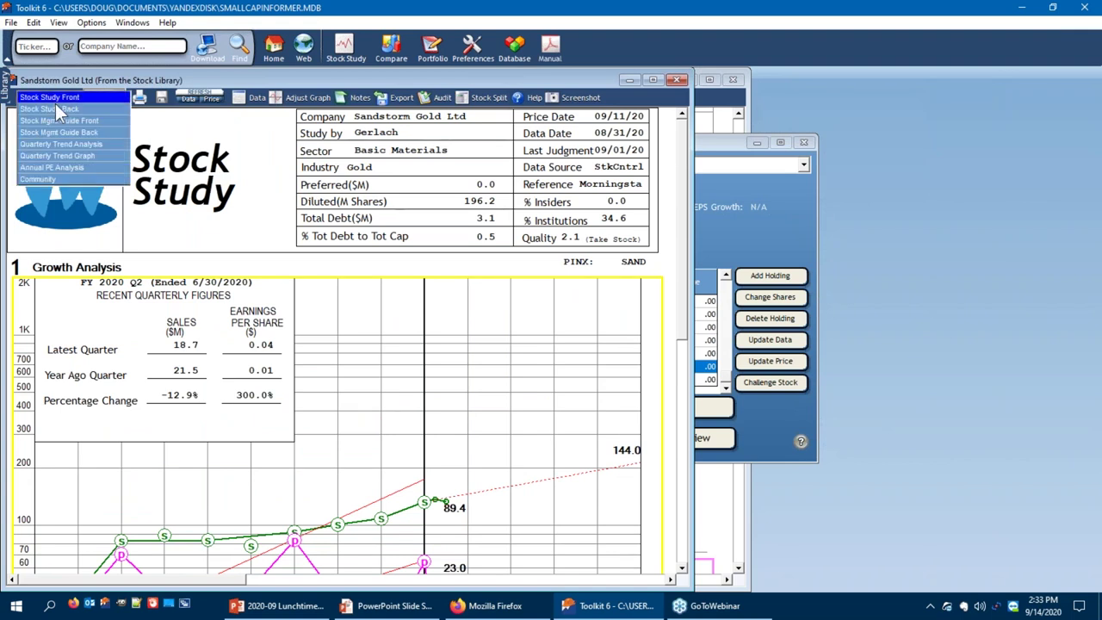
pyautogui.click(55, 109)
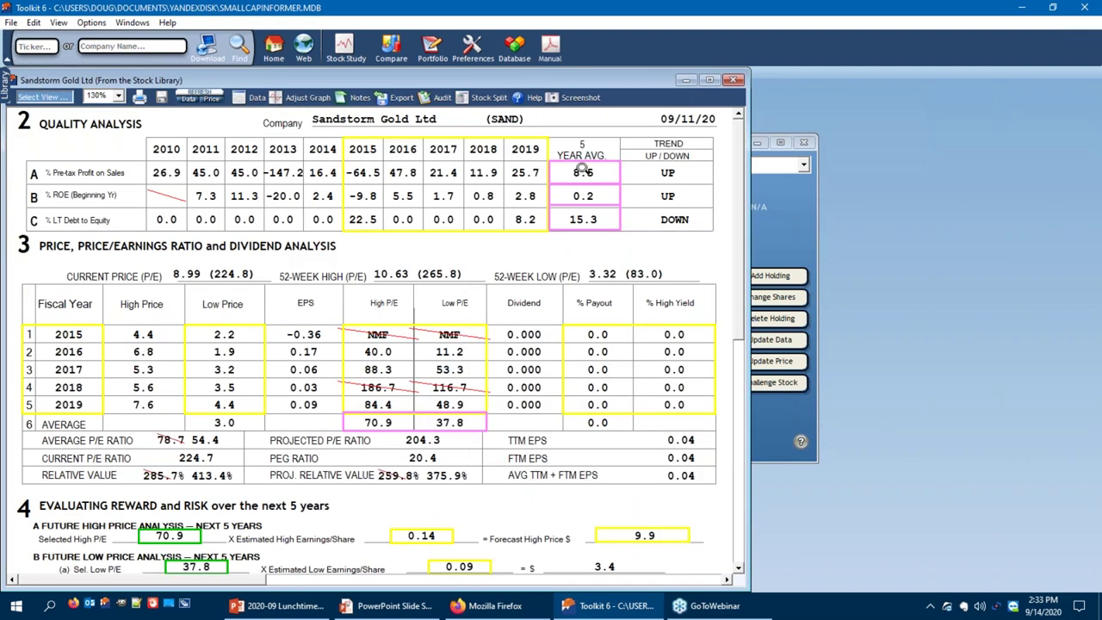
pyautogui.click(583, 169)
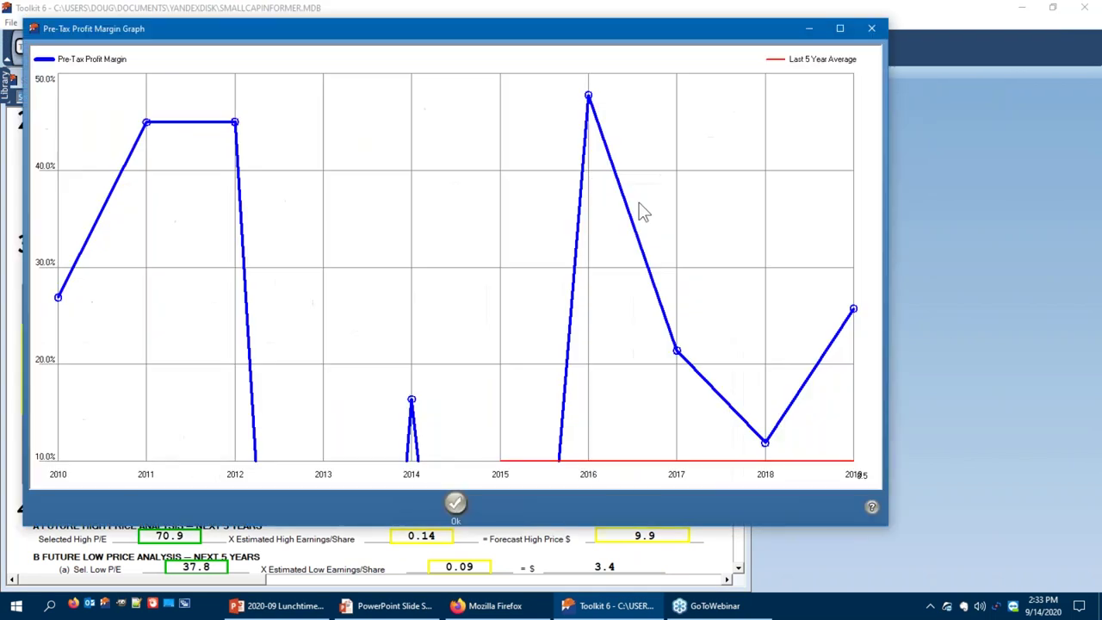
pyautogui.click(873, 31)
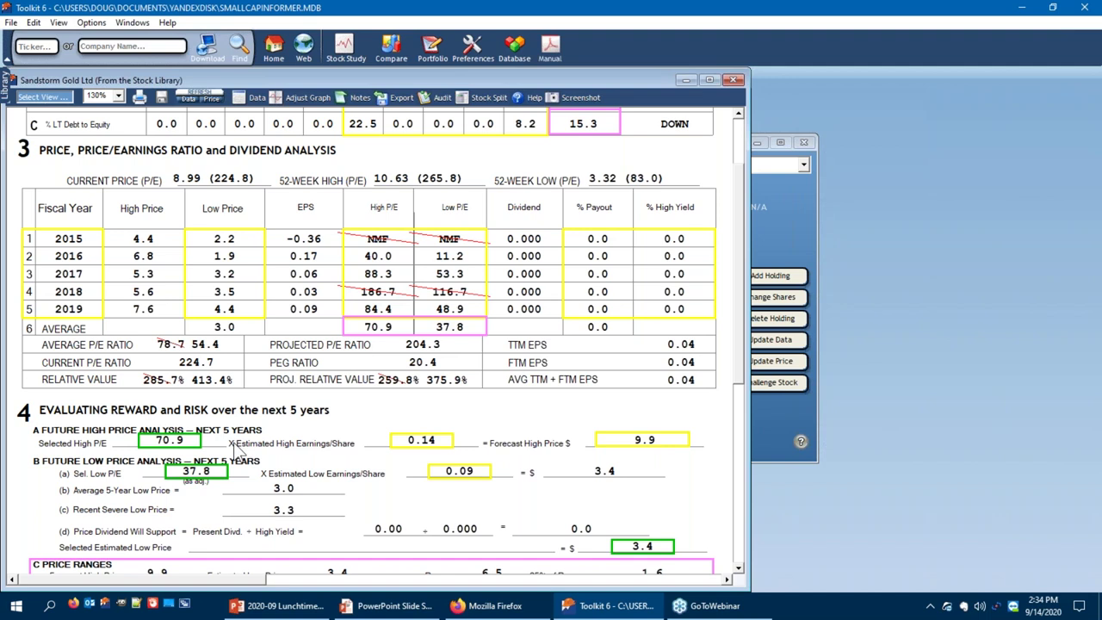
# - Review Sandstorm Gold's price ranges, reward/risk analysis and total return sections, and return to the Gold portfolio overview
pyautogui.scroll(-5, 246, 455)
pyautogui.scroll(-5, 239, 441)
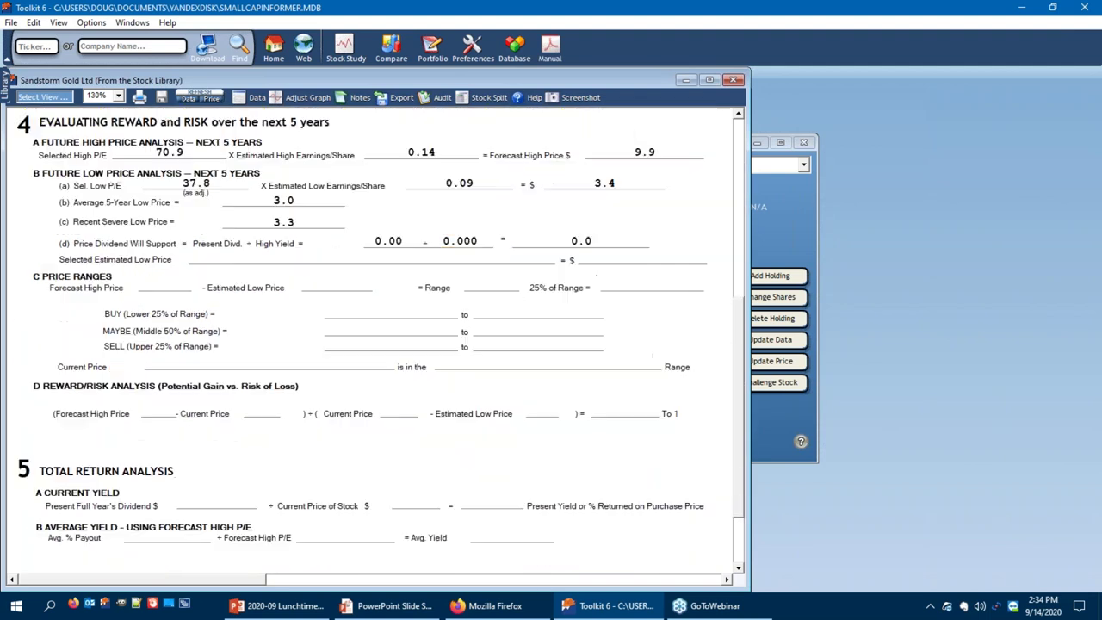
pyautogui.scroll(10, 241, 444)
pyautogui.scroll(-7, 239, 444)
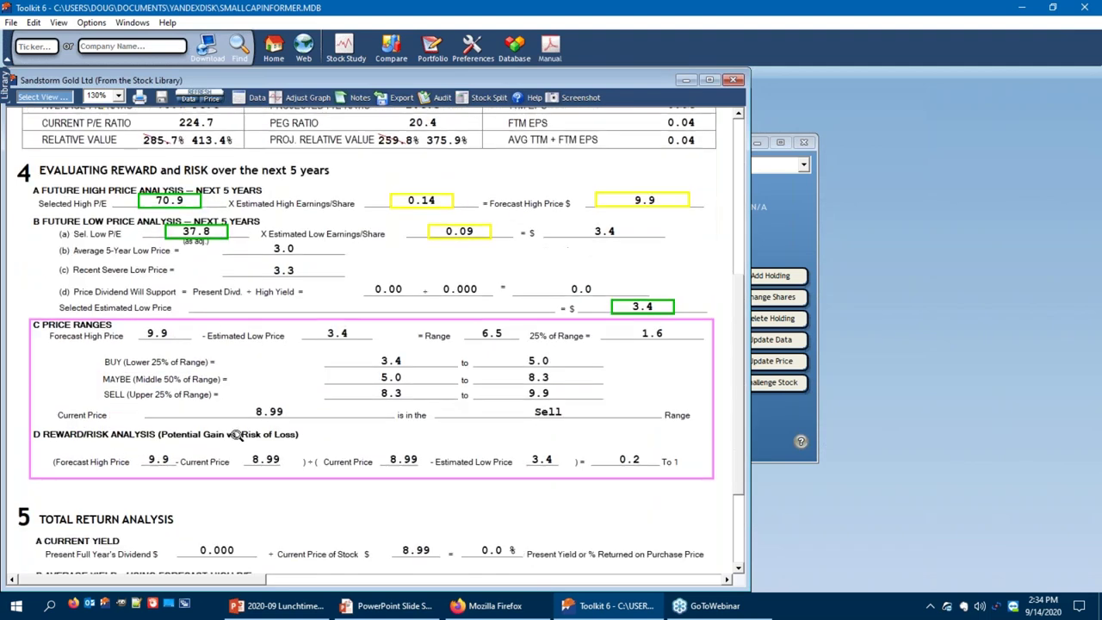
pyautogui.scroll(-2, 228, 431)
pyautogui.scroll(-3, 236, 435)
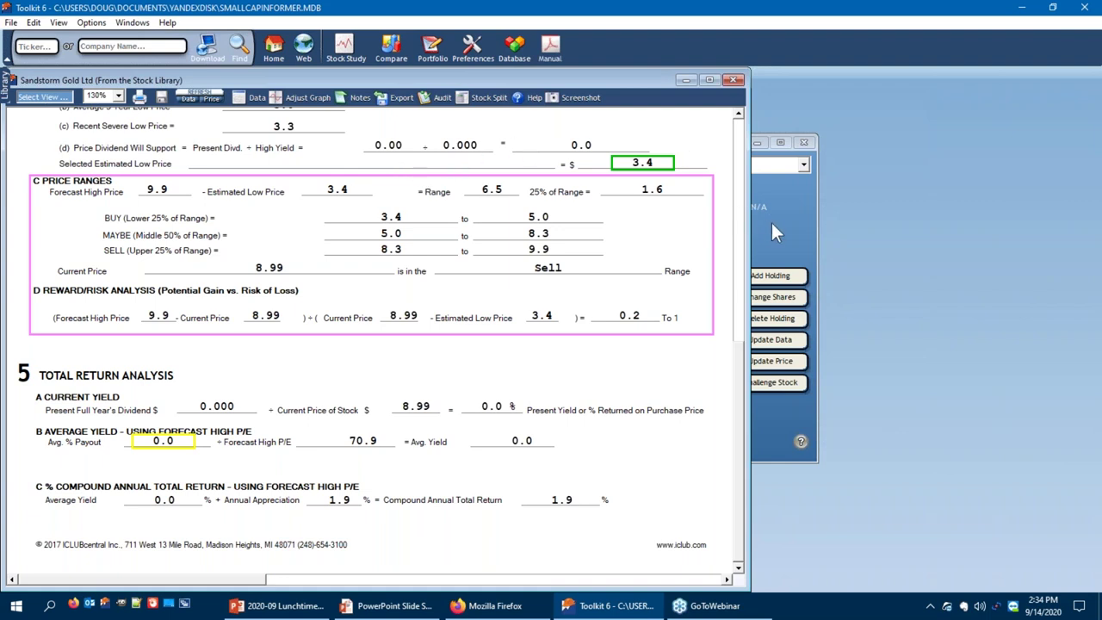
pyautogui.click(793, 189)
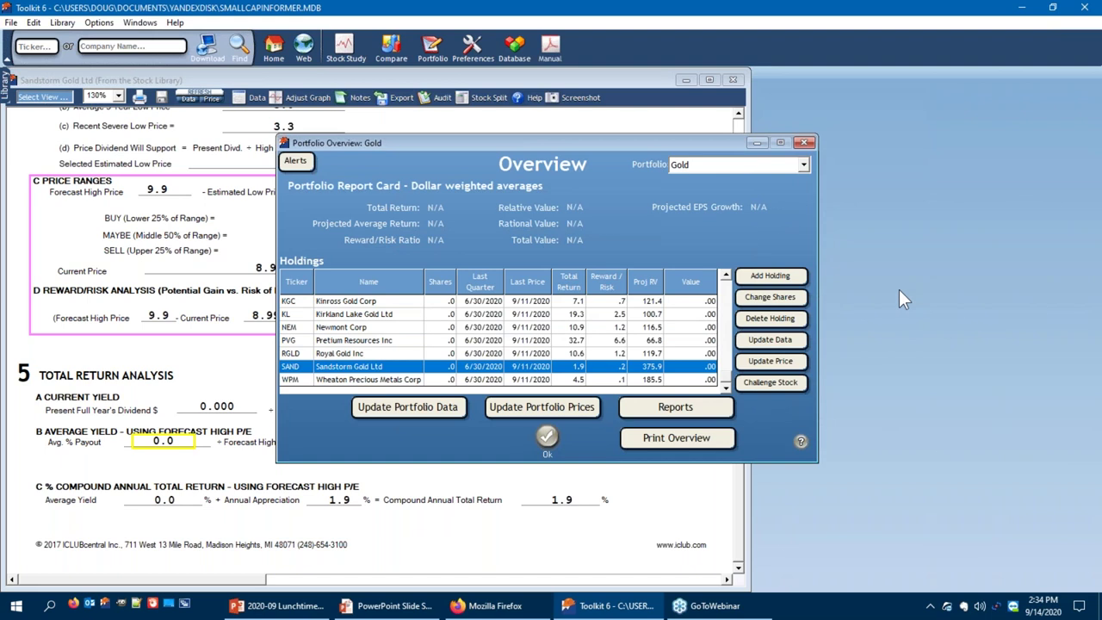
# - Close the Gold portfolio overview and switch to the PowerPoint slide show with the Gold Miners & Royalty Companies table
pyautogui.click(799, 142)
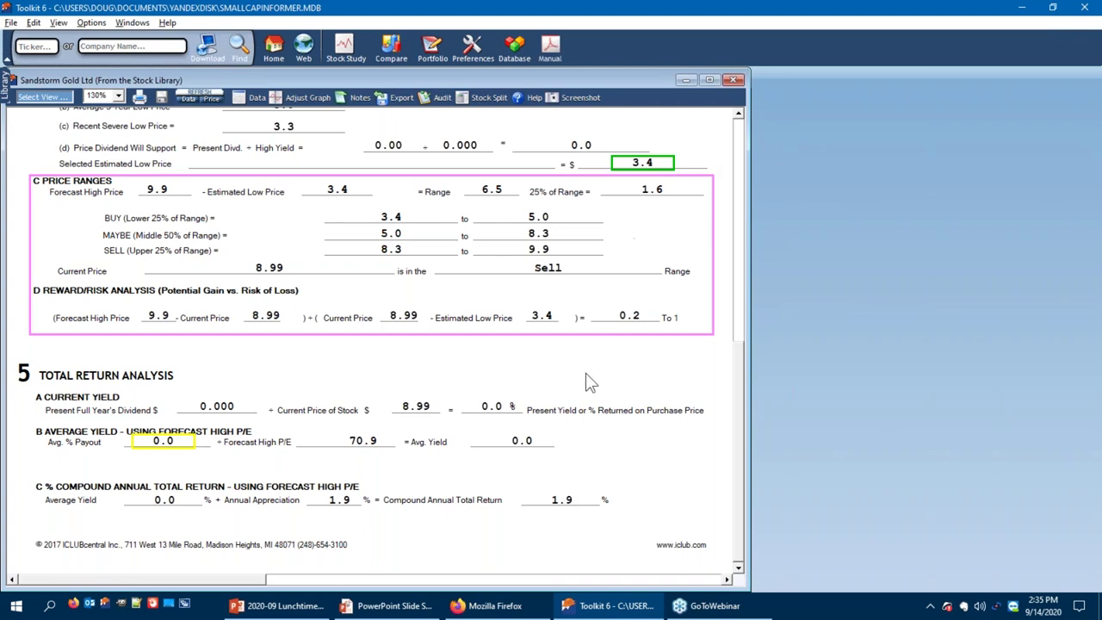
pyautogui.hotkey('alt', 'Tab')
pyautogui.press('Tab')
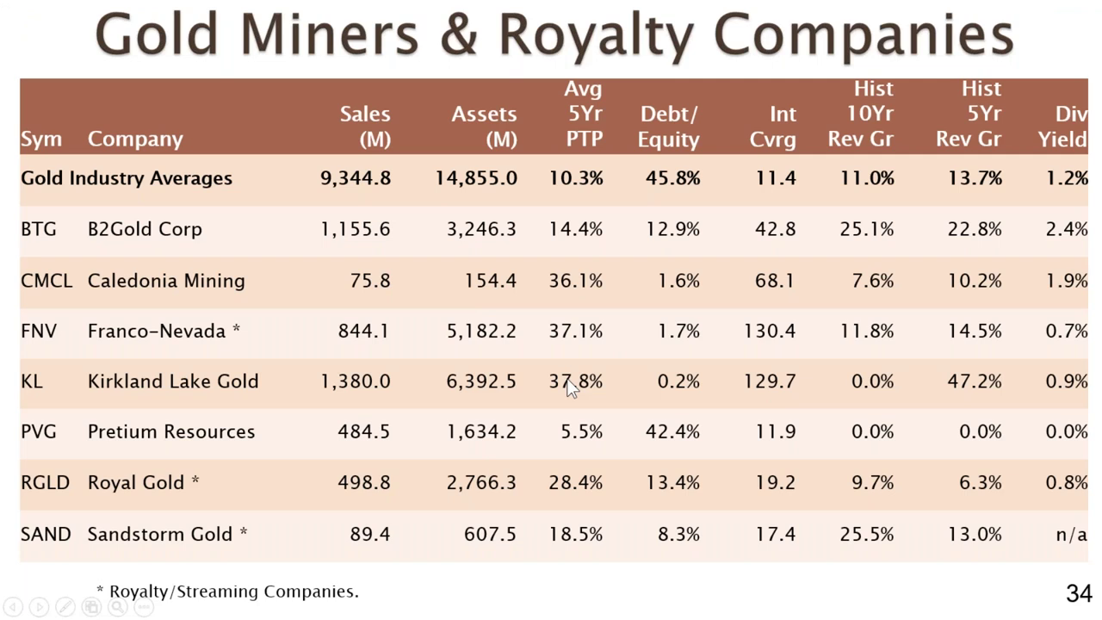